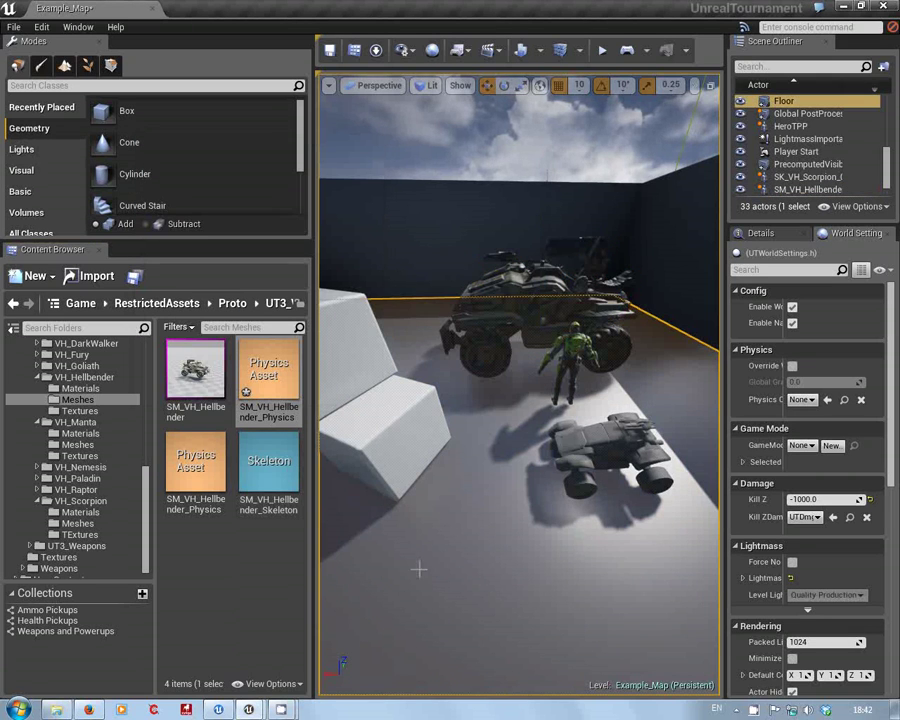
Examine the Hellbender, the hero character and the Scorpion standing together in the level, focusing the view on the hero
mouse_move(440, 594)
left_mouse_down()
mouse_move(425, 650)
mouse_move(446, 535)
mouse_move(438, 593)
left_mouse_up()
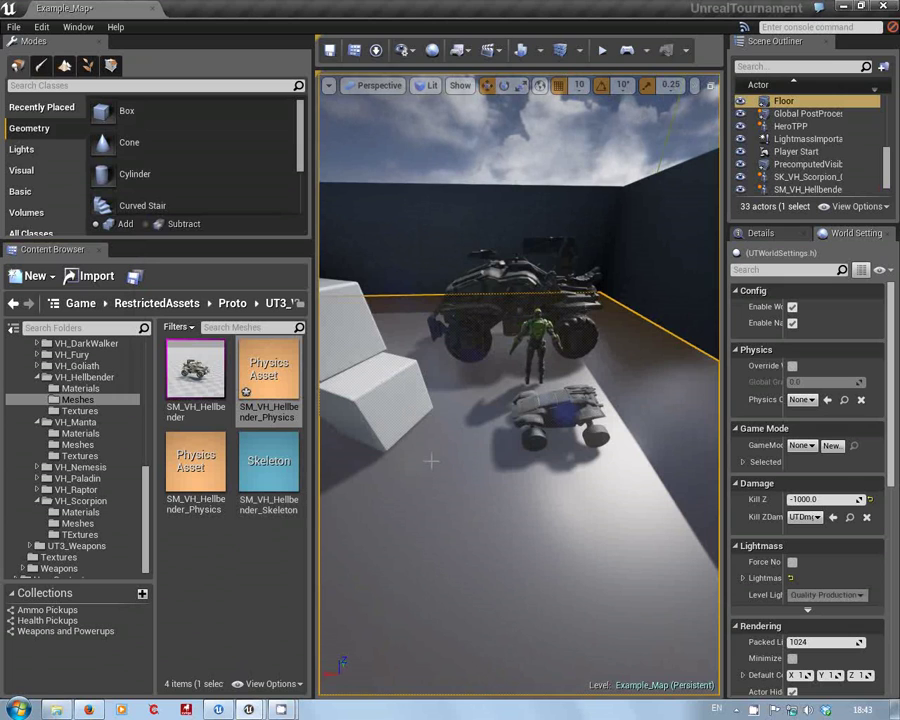
left_click_drag(430, 461, 430, 505)
right_click_drag(430, 461, 450, 427)
mouse_move(430, 461)
left_mouse_down()
mouse_move(426, 398)
mouse_move(430, 443)
left_mouse_up()
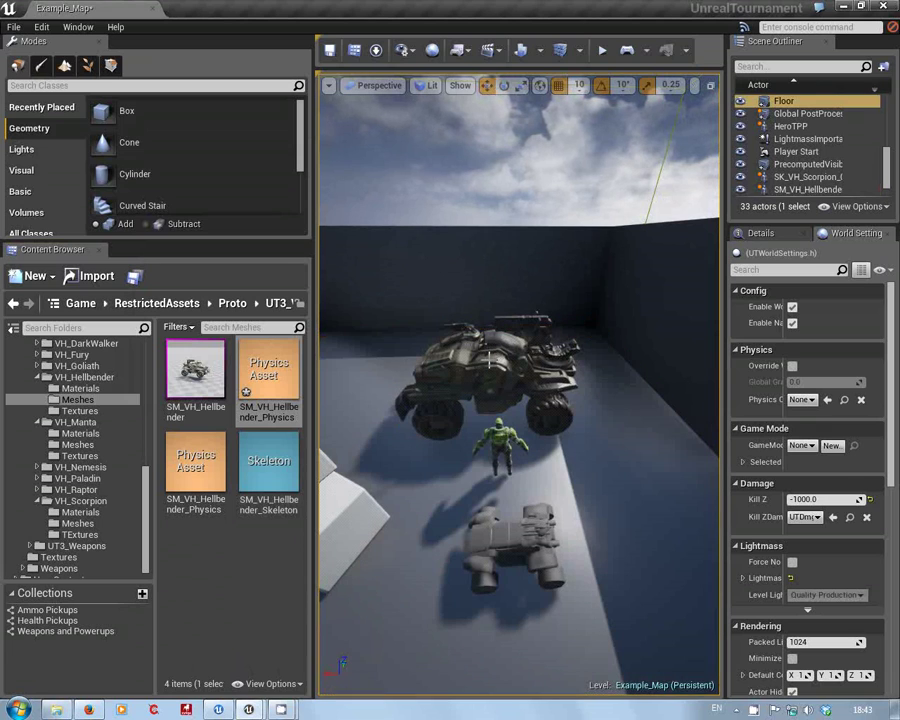
left_click(491, 361)
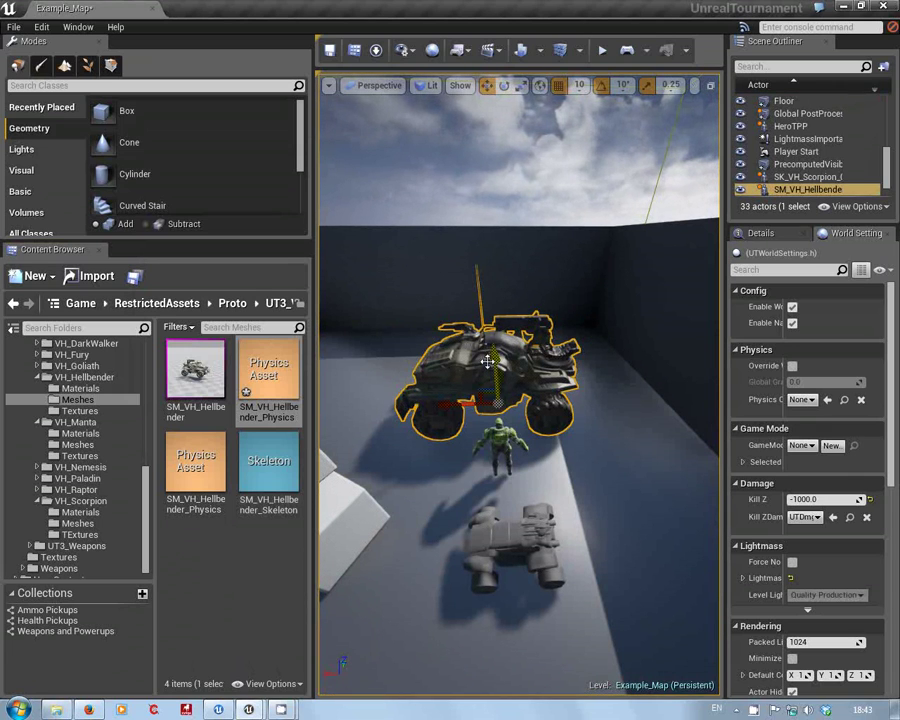
left_click(494, 443)
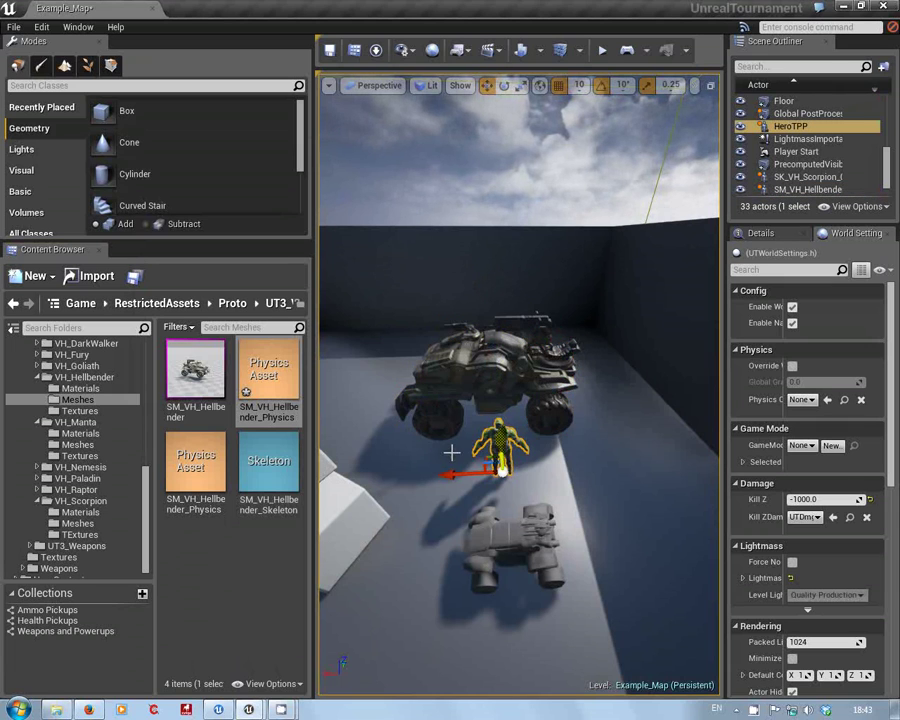
key("f")
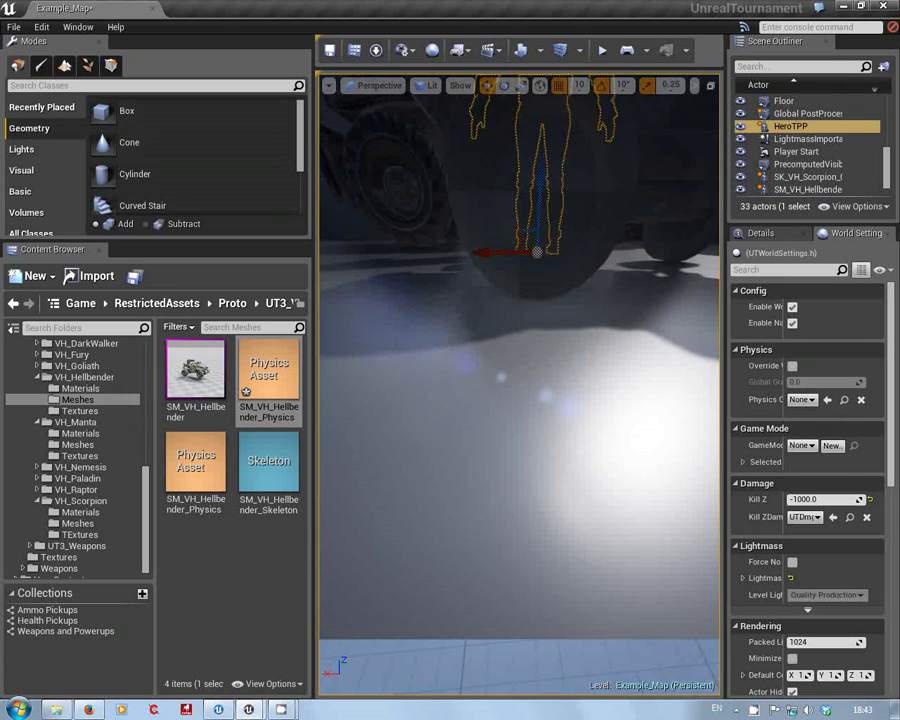
Widen the level viewport and set its camera speed to 4
left_click(709, 86)
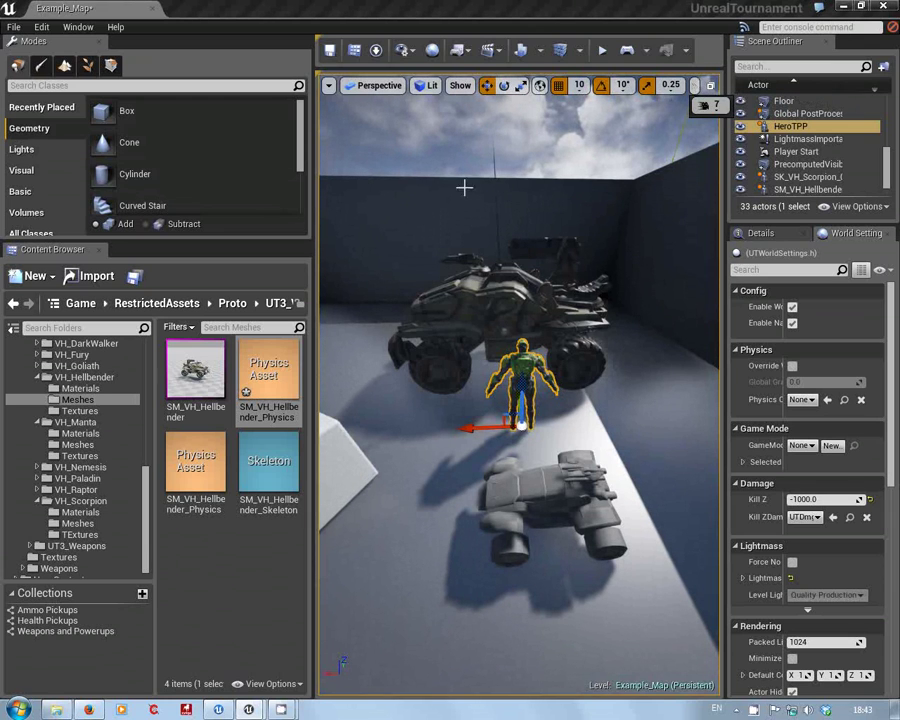
left_click_drag(322, 230, 201, 240)
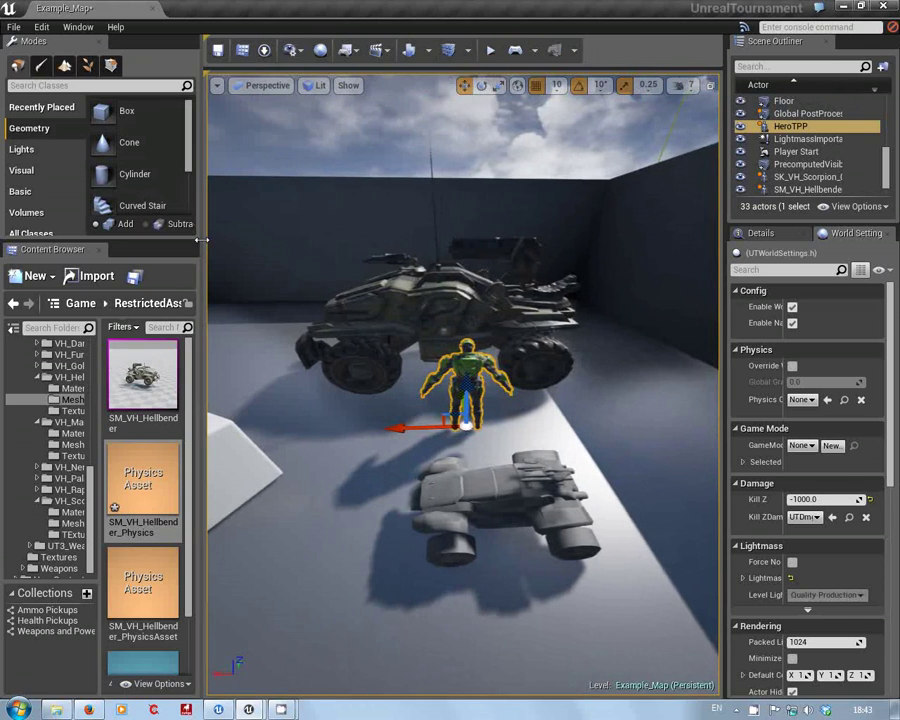
left_click(688, 86)
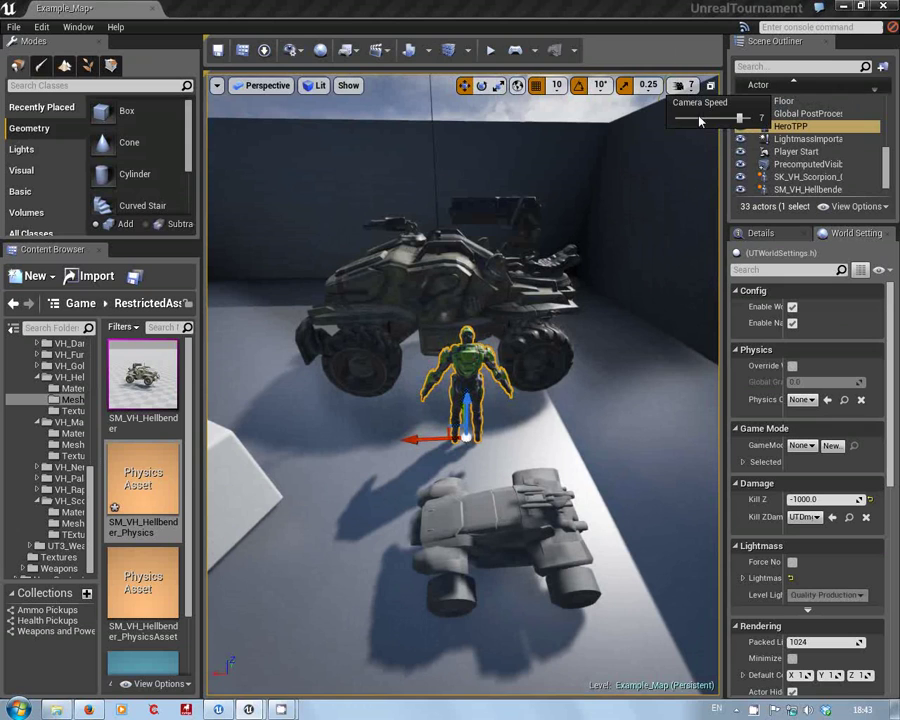
left_click(708, 121)
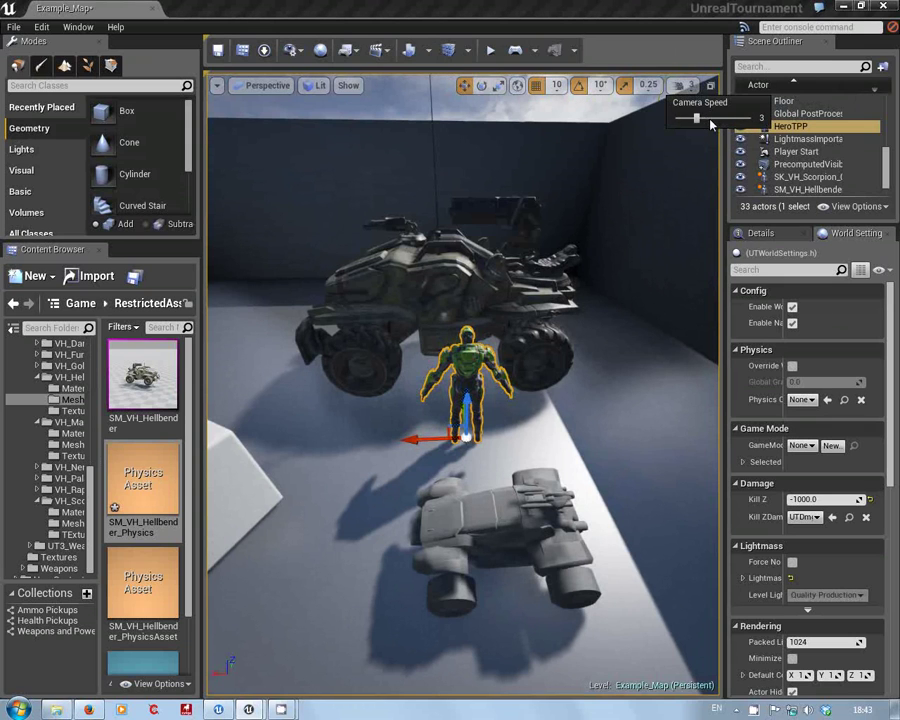
left_click(710, 121)
Compare the sizes of the Hellbender and the Scorpion against the hero character, viewing them from several angles
right_click_drag(684, 138, 640, 145)
key("s")
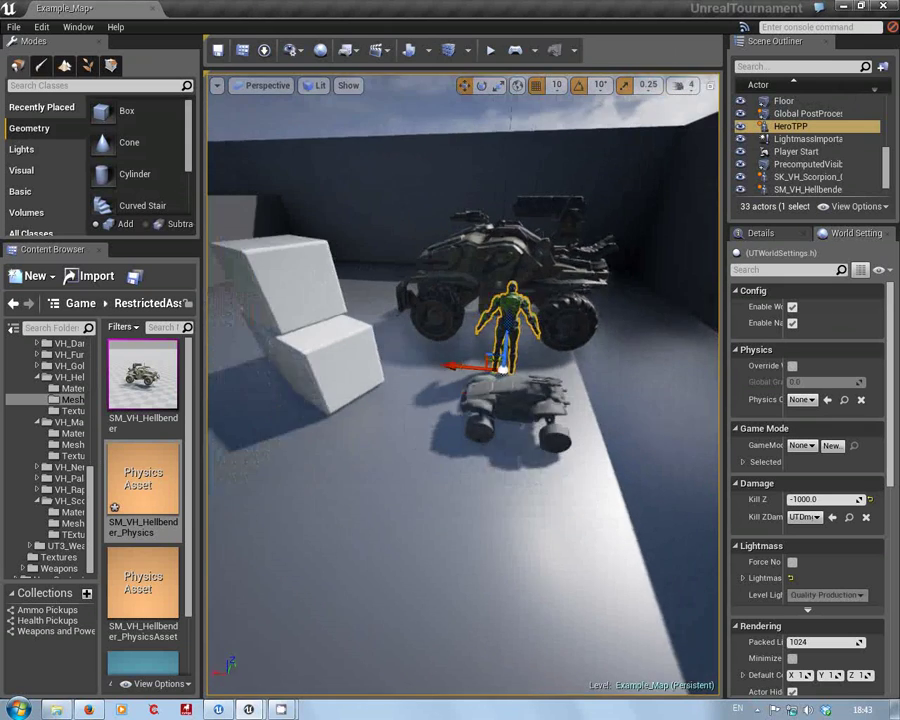
scroll(501, 400, "up", 3)
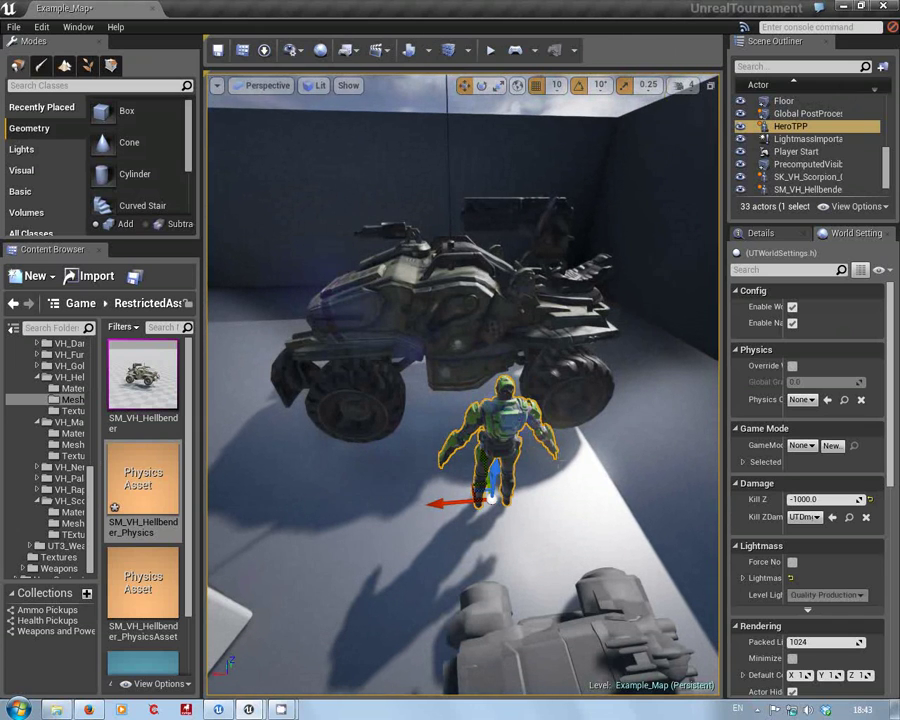
right_click_drag(463, 385, 430, 420)
key("w")
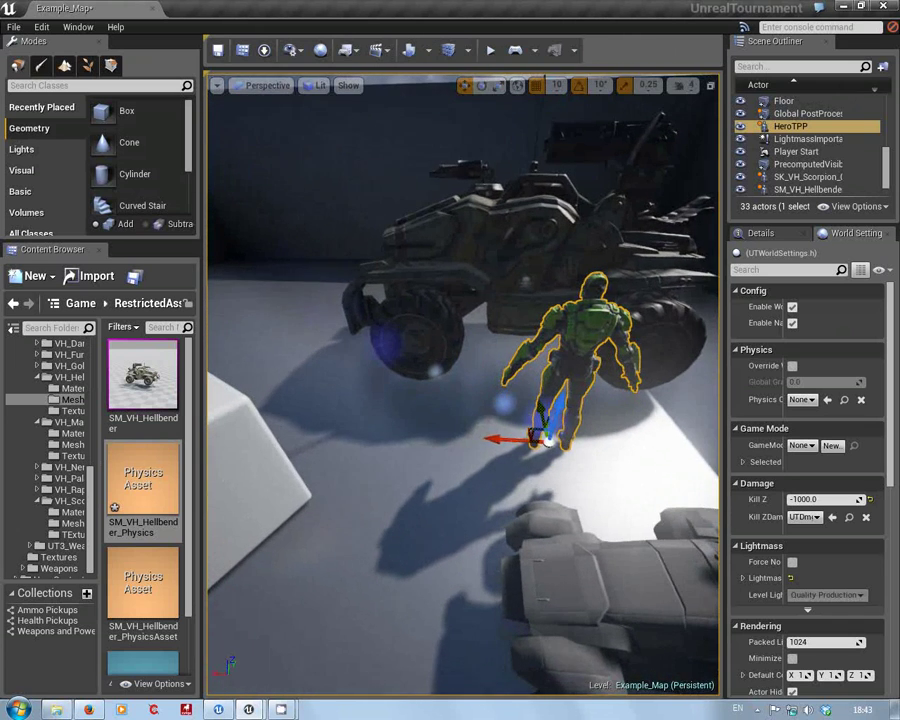
left_click(464, 275)
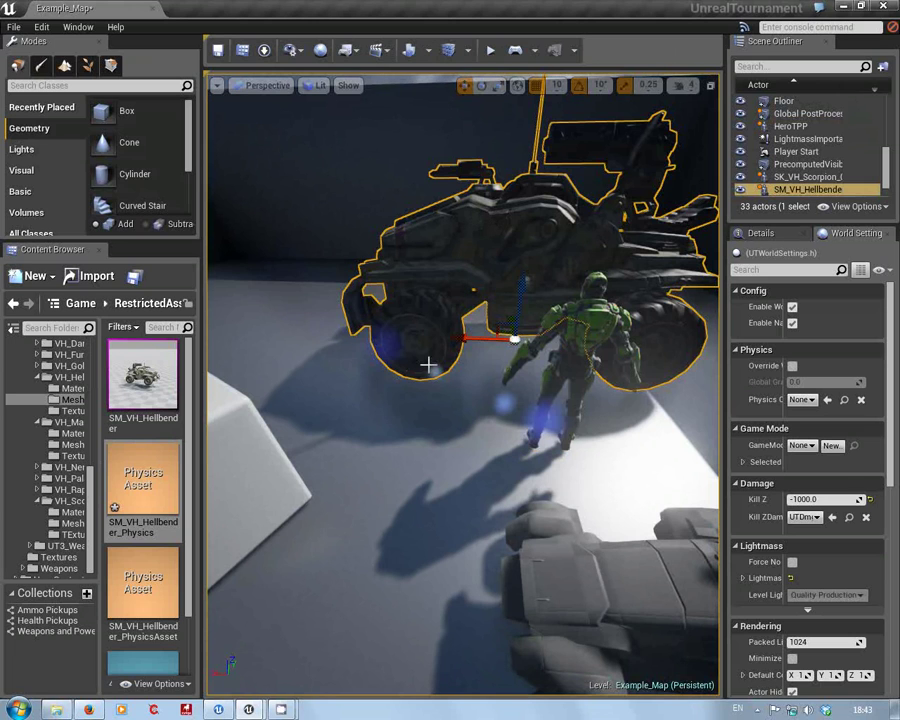
right_click_drag(427, 365, 423, 371)
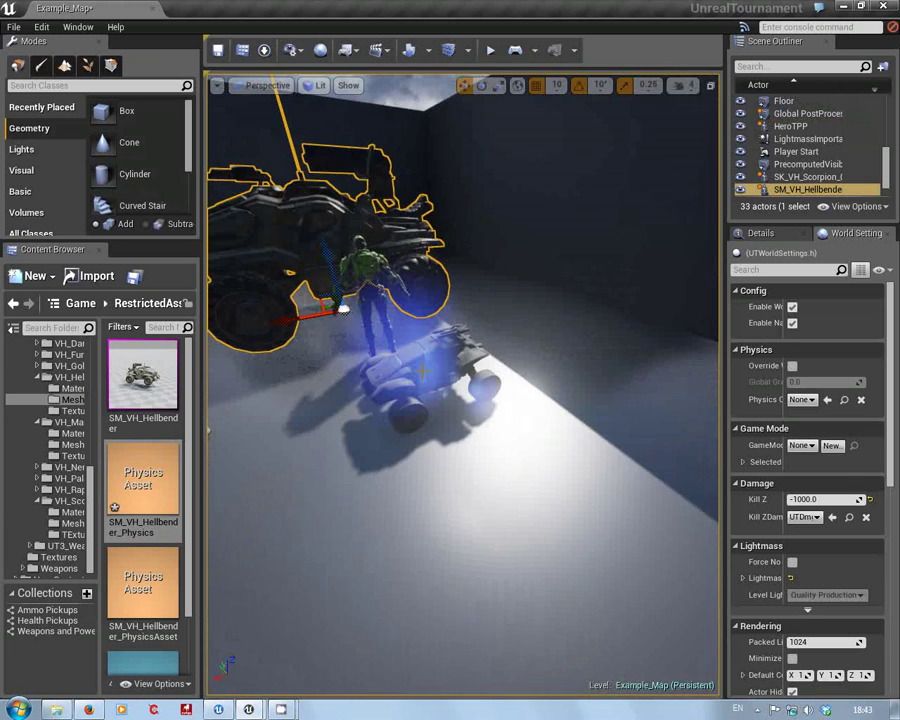
left_click(422, 372)
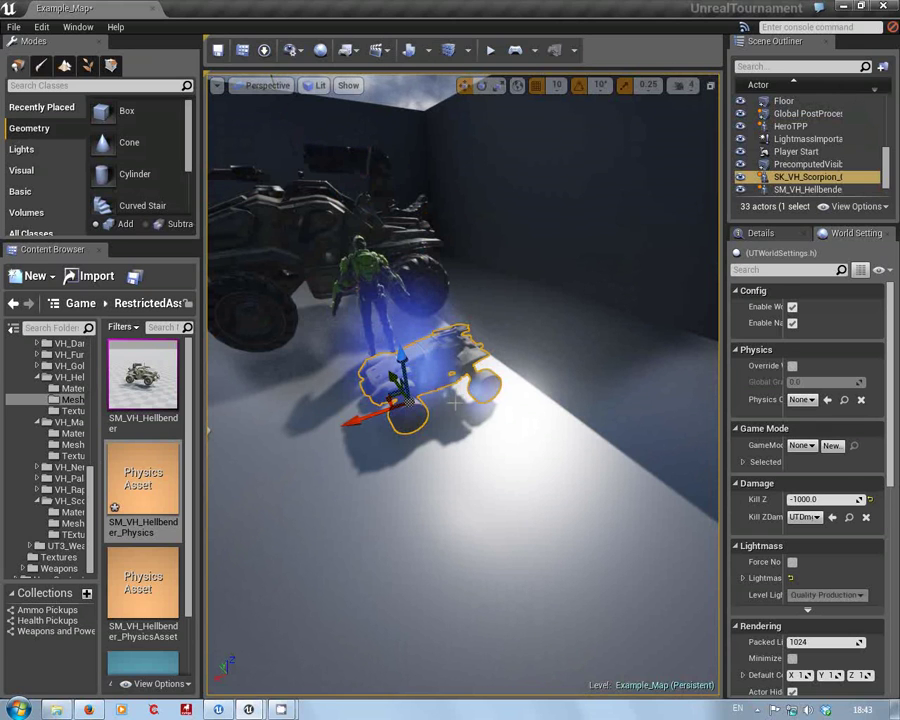
right_click_drag(438, 412, 438, 412)
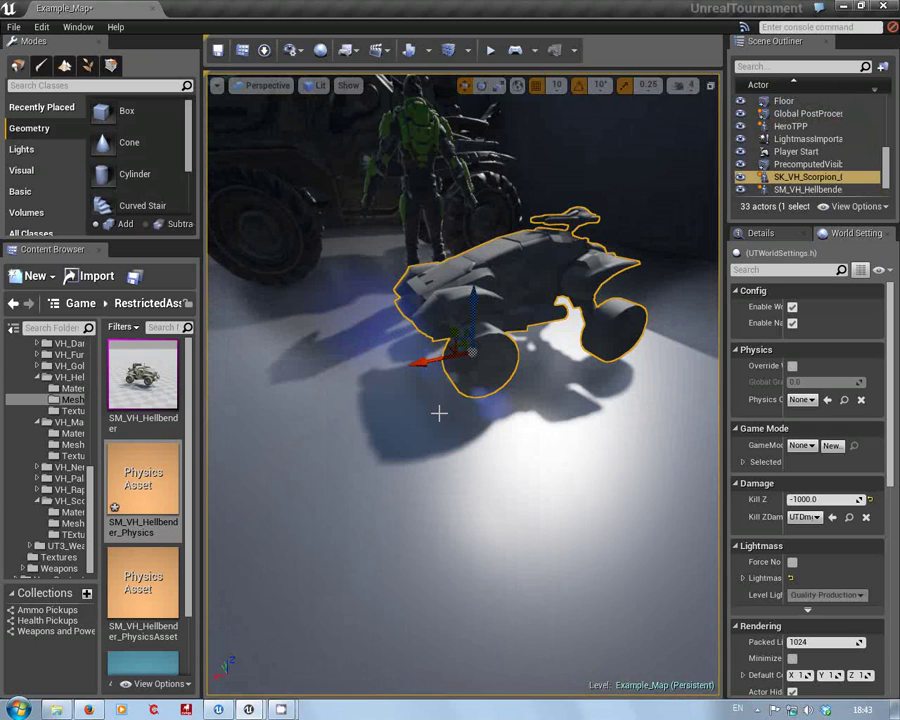
left_click_drag(321, 330, 290, 337)
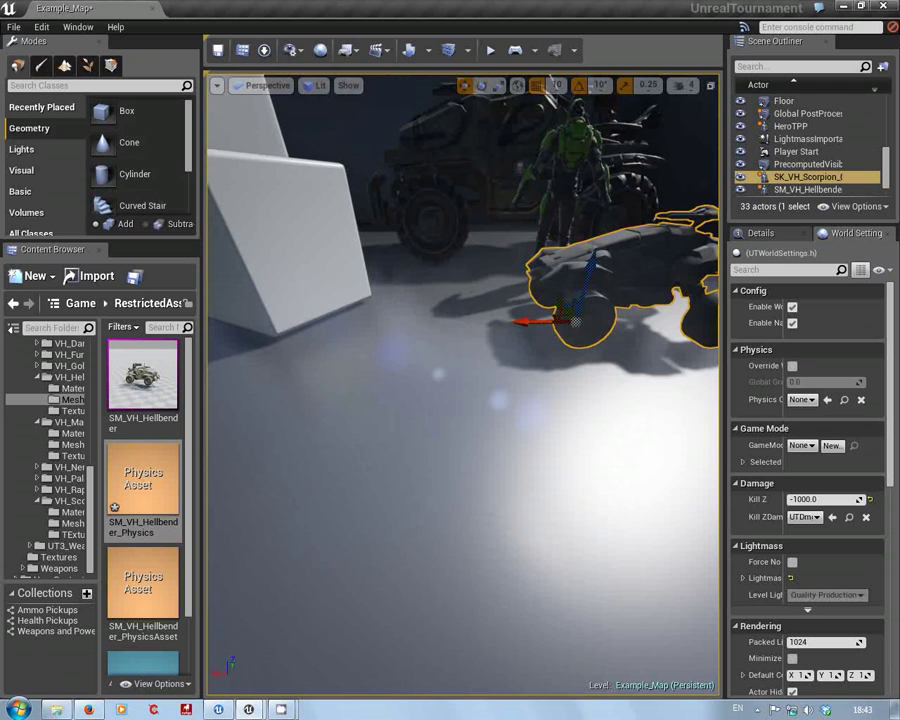
right_click_drag(438, 380, 438, 380)
left_click_drag(308, 430, 302, 432)
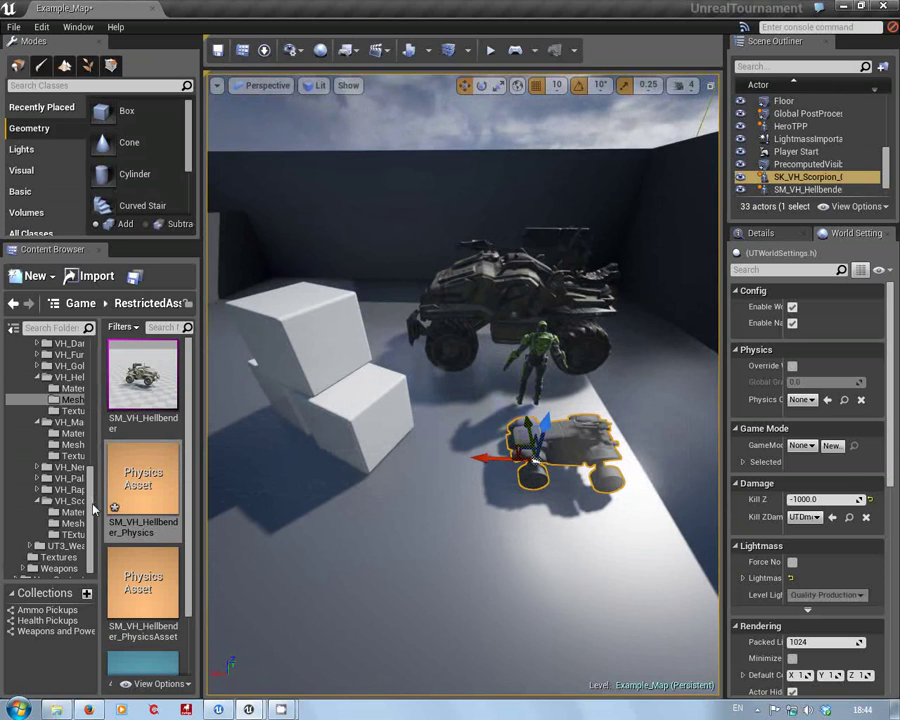
Open the SK_VH_Scorpion_002 skeletal mesh from the geoscor folder under Developers and bring the vehicle up close in the preview
left_click_drag(93, 510, 93, 382)
left_click(62, 391)
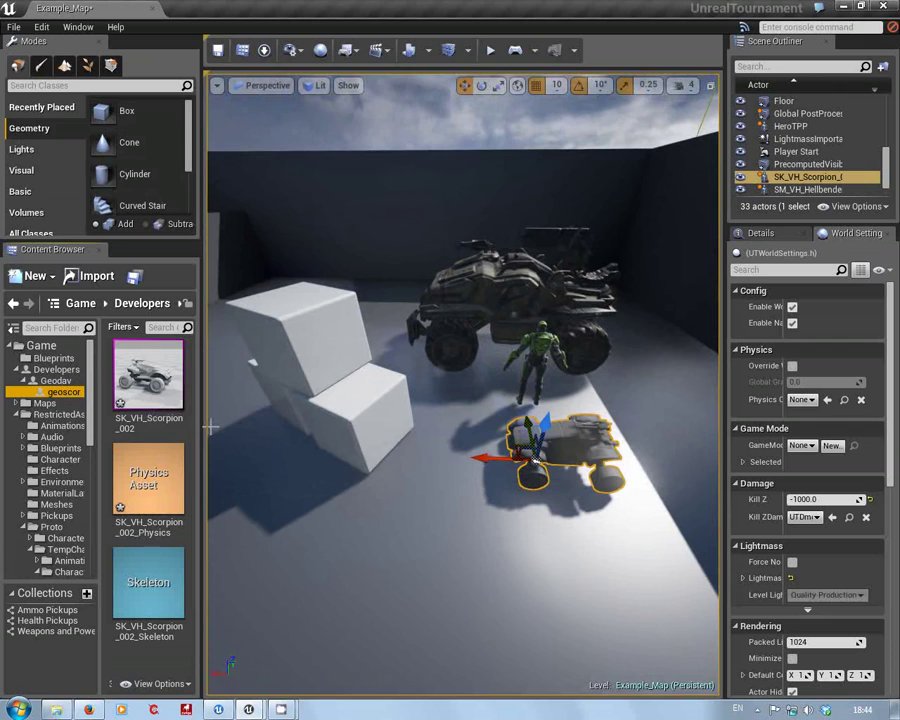
double_click(147, 380)
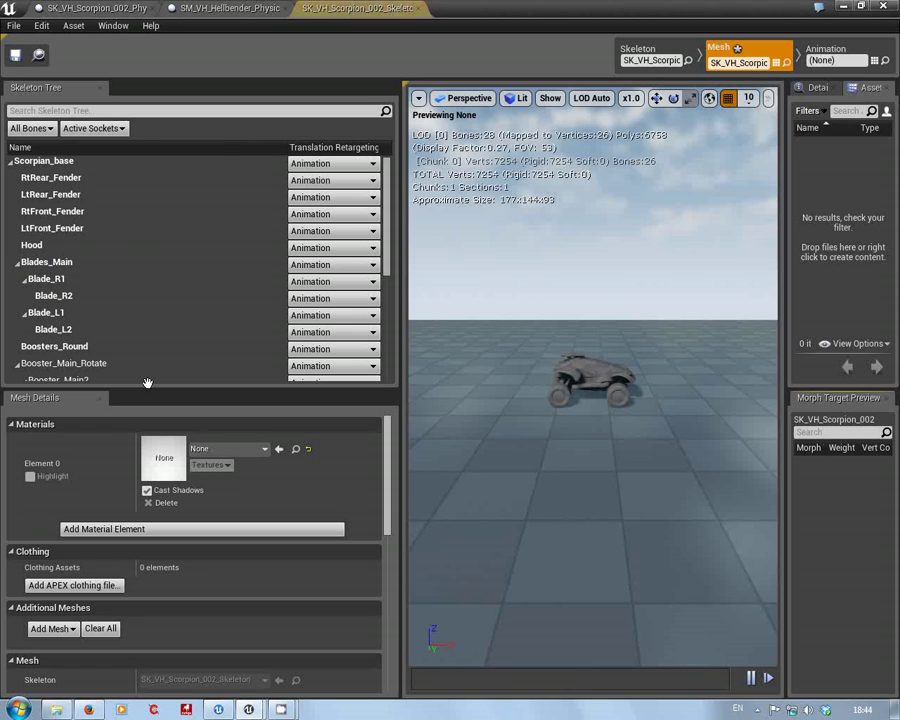
middle_click_drag(523, 412, 523, 475)
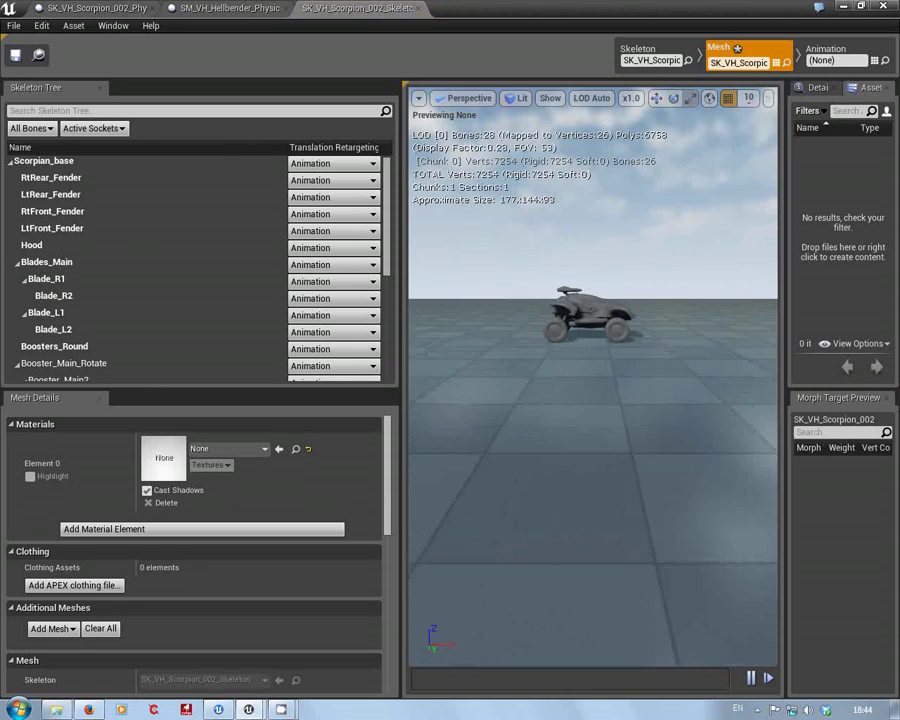
left_click_drag(523, 475, 510, 420)
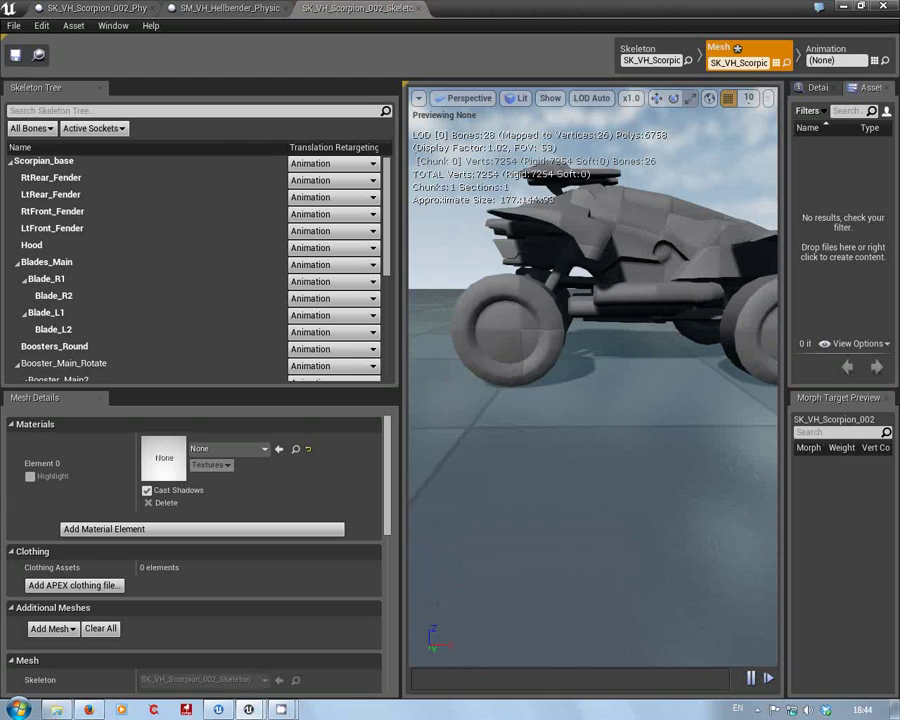
left_click_drag(548, 385, 558, 385)
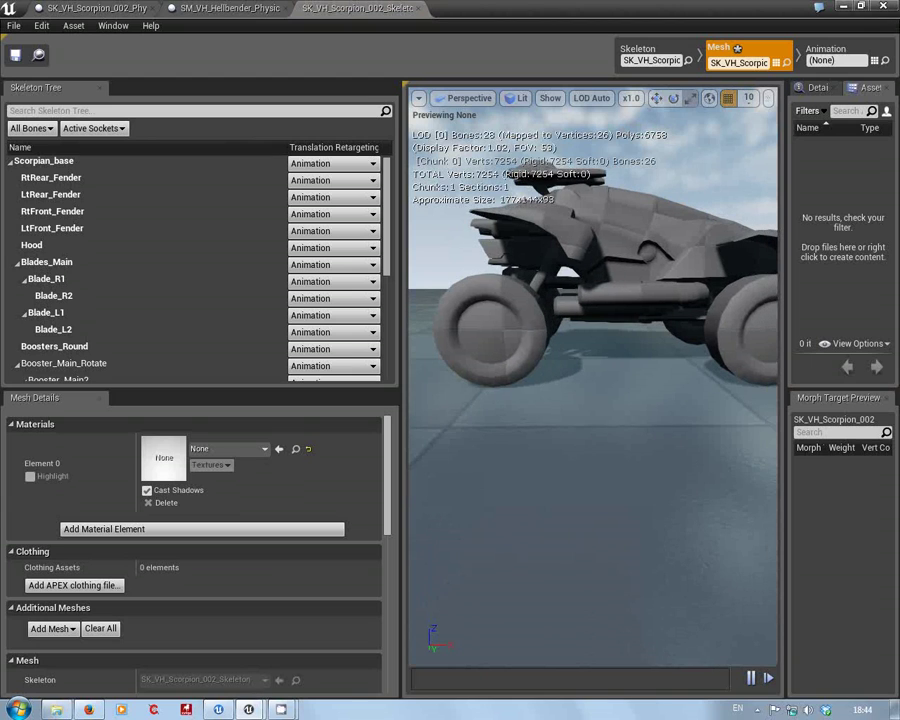
Select the Scorpian_base root bone and inspect its position relative to the vehicle's wheels and body
left_click(44, 161)
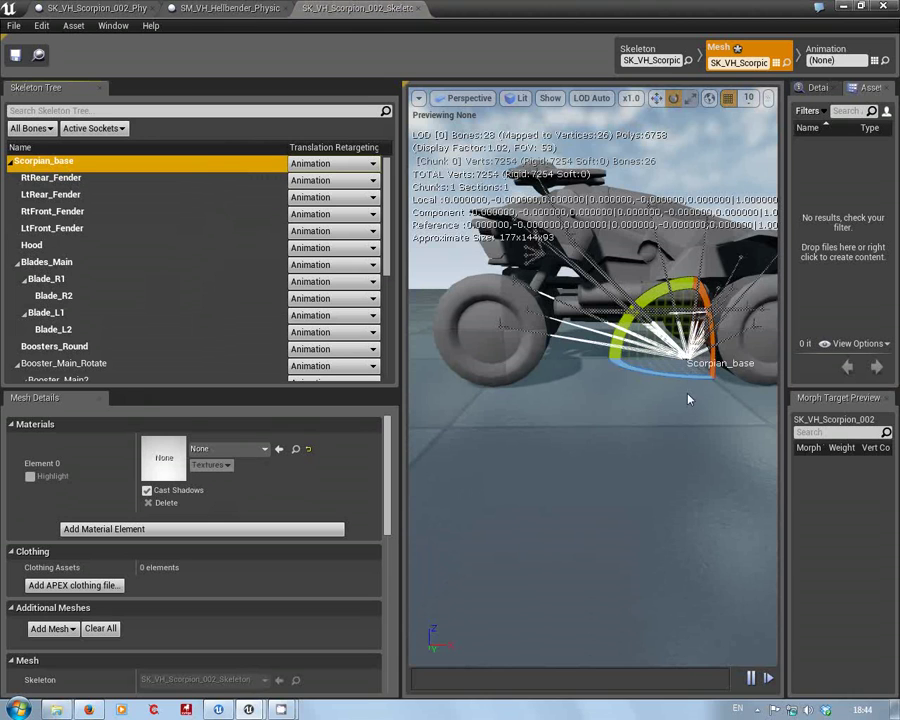
left_click_drag(688, 399, 705, 372)
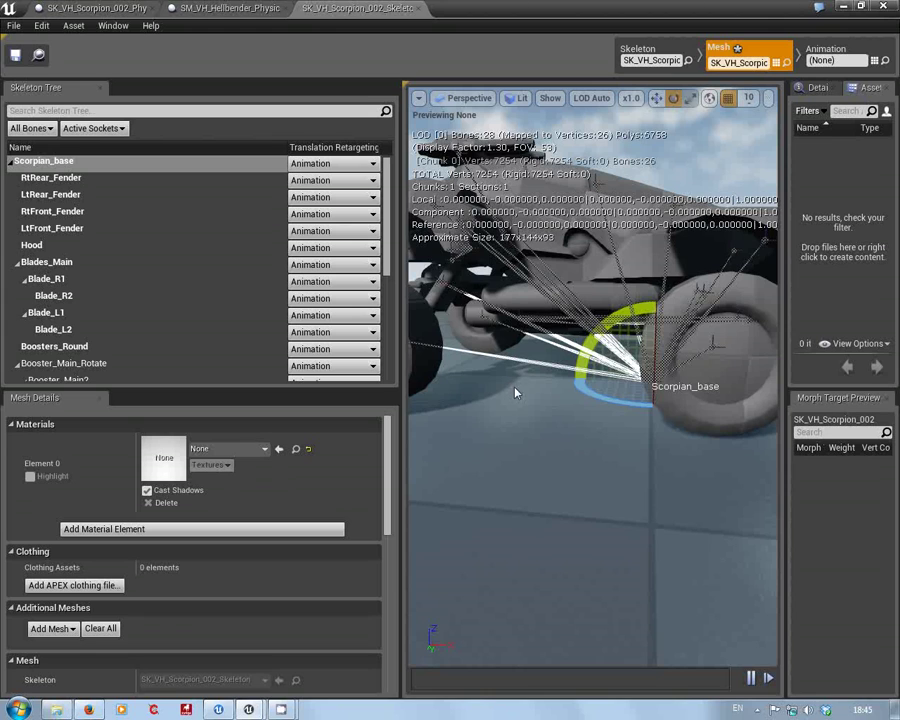
mouse_move(504, 368)
left_mouse_down()
mouse_move(478, 425)
mouse_move(504, 368)
left_mouse_up()
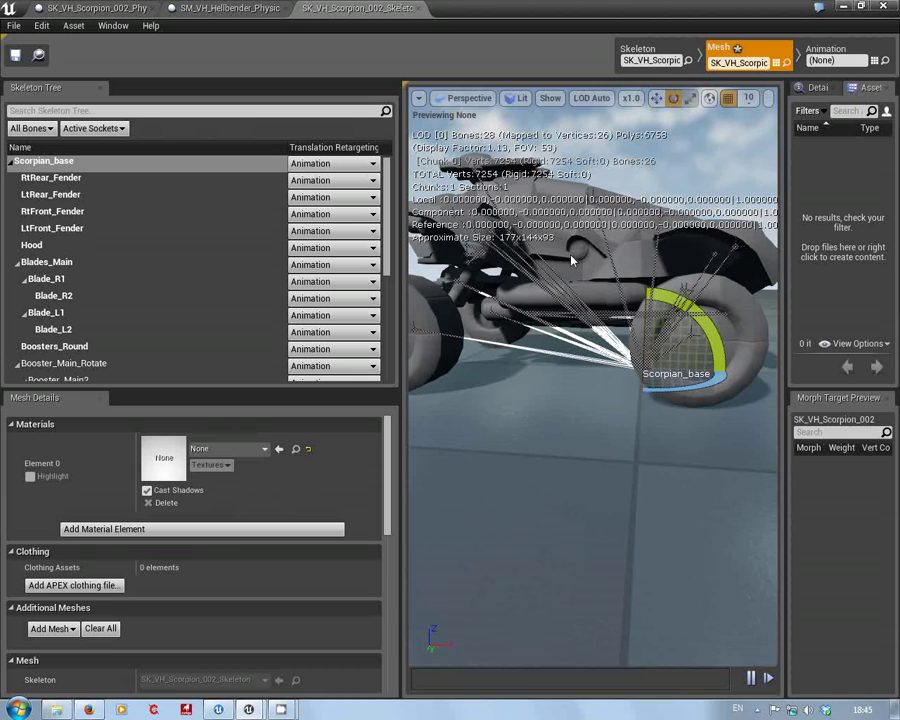
Close the Scorpion's skeletal mesh editor and switch to the SK_VH_Scorpion_002 physics asset
left_click(411, 9)
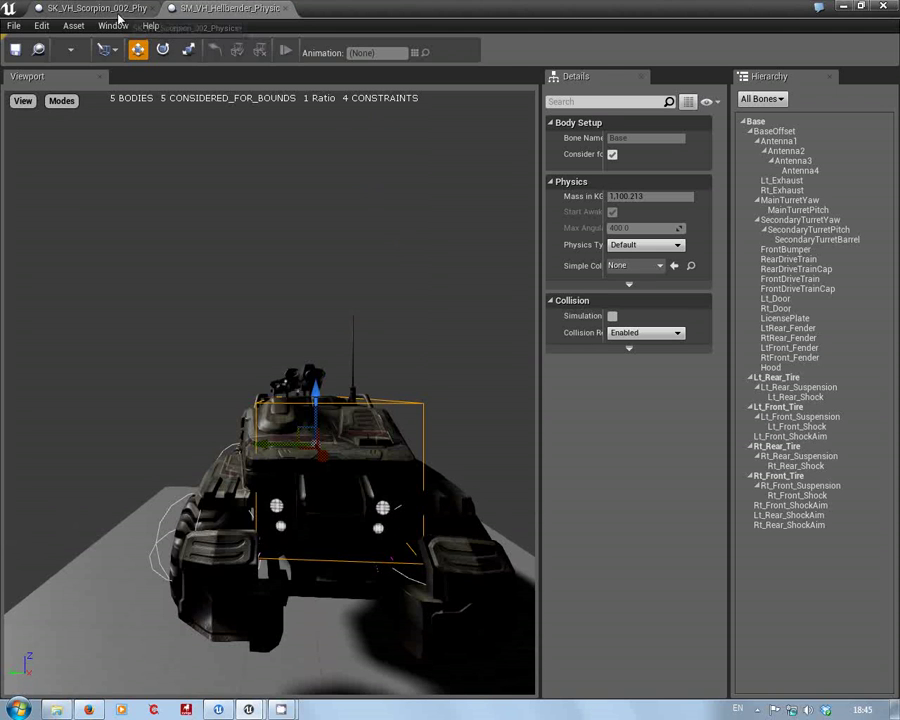
left_click(110, 10)
mouse_move(254, 503)
left_mouse_down()
mouse_move(248, 562)
mouse_move(254, 503)
left_mouse_up()
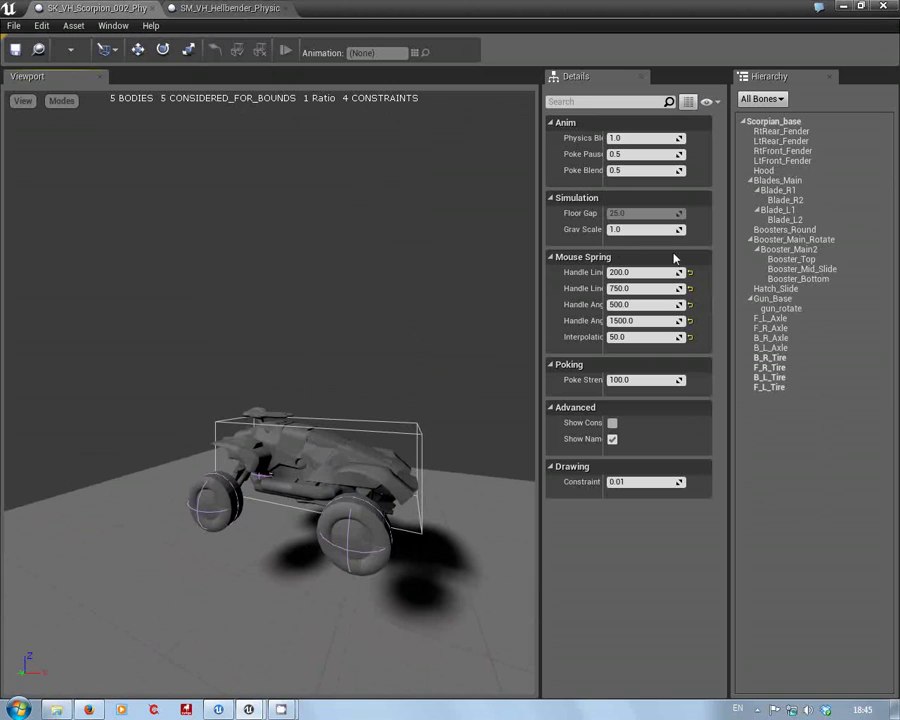
Inspect the four tire bodies in the Scorpion's bone hierarchy and run a short physics simulation of the vehicle
left_click(771, 388)
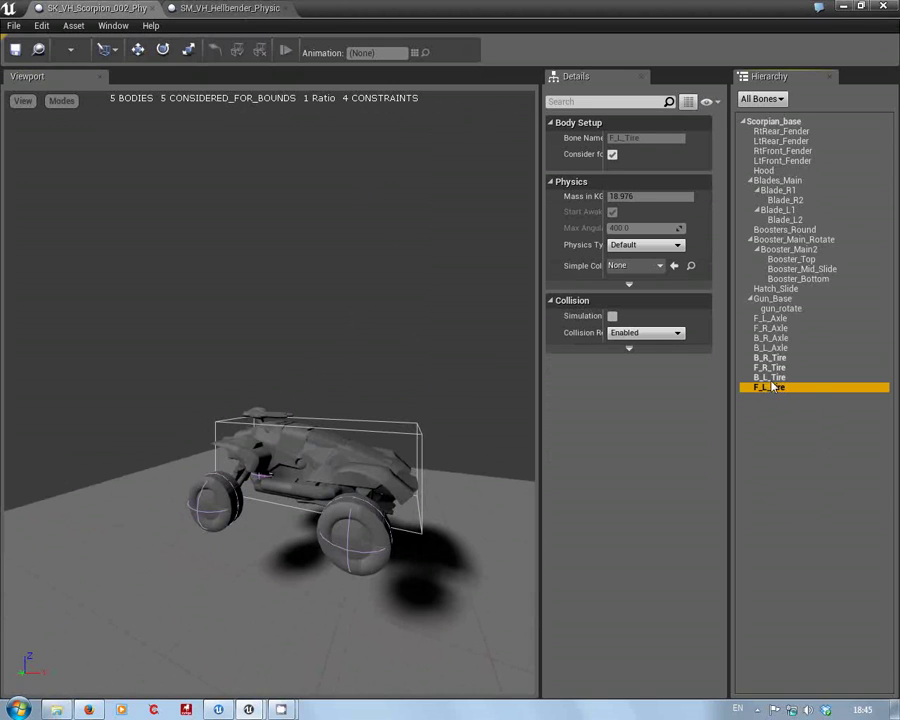
left_click(772, 377)
left_click(770, 367)
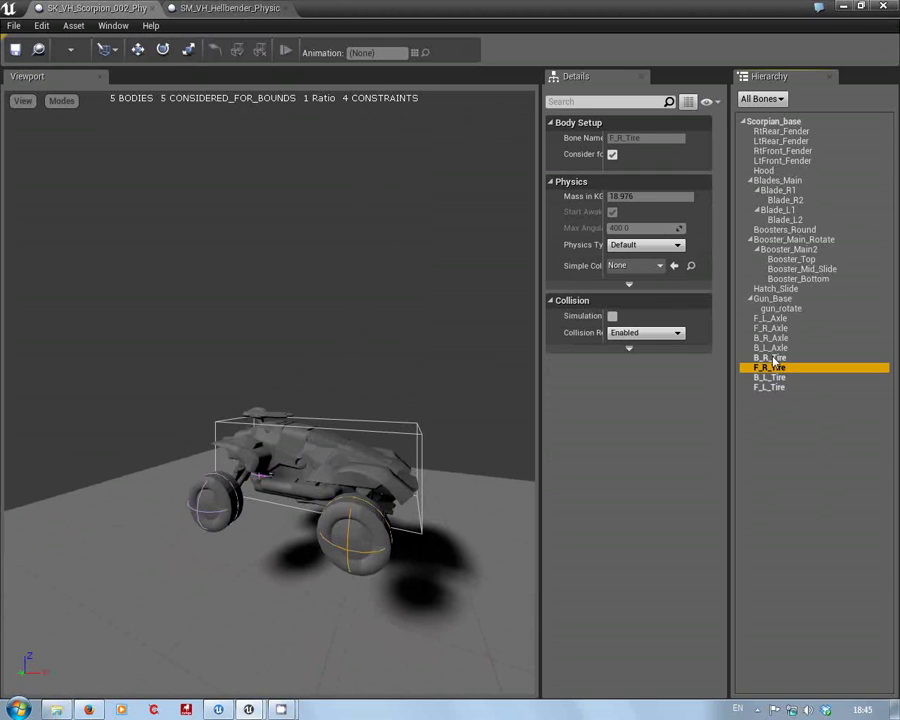
left_click(770, 357)
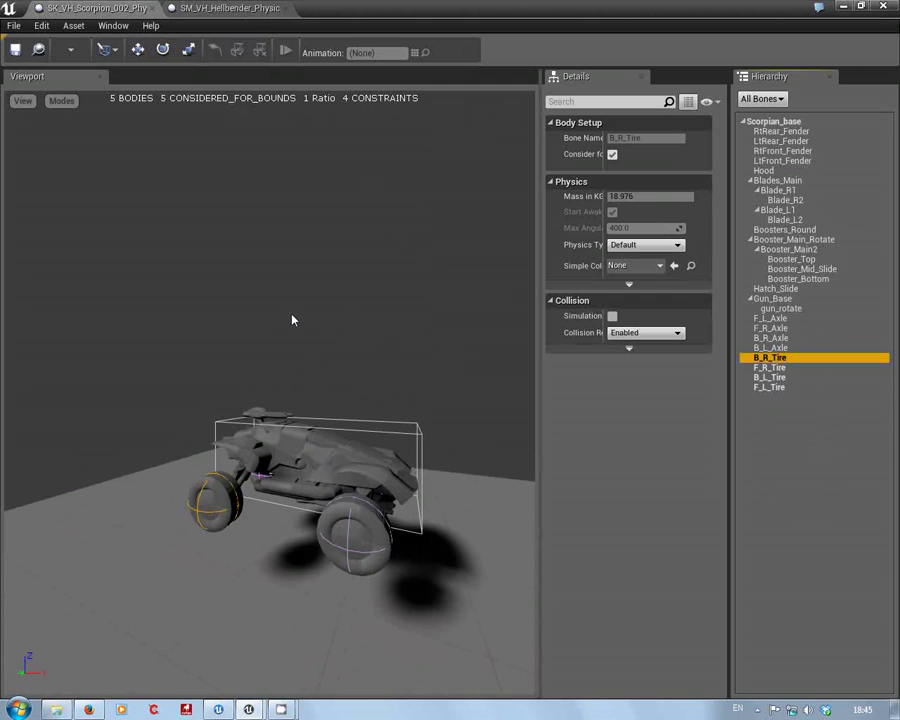
key("s")
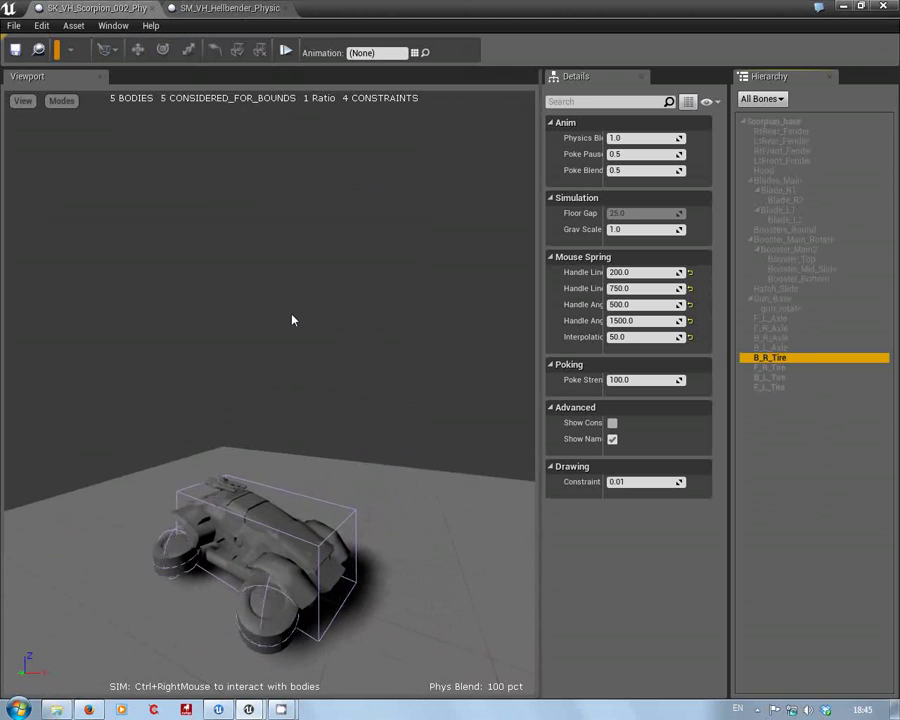
key("alt+s")
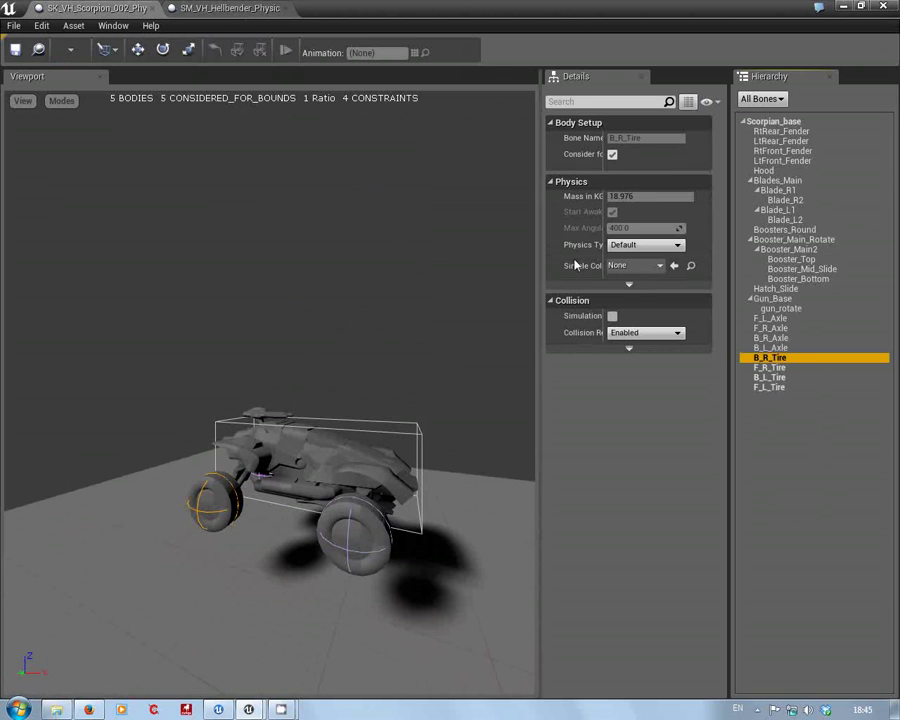
Set the physics type of the B_R_Tire body to Kinematic
left_click(647, 245)
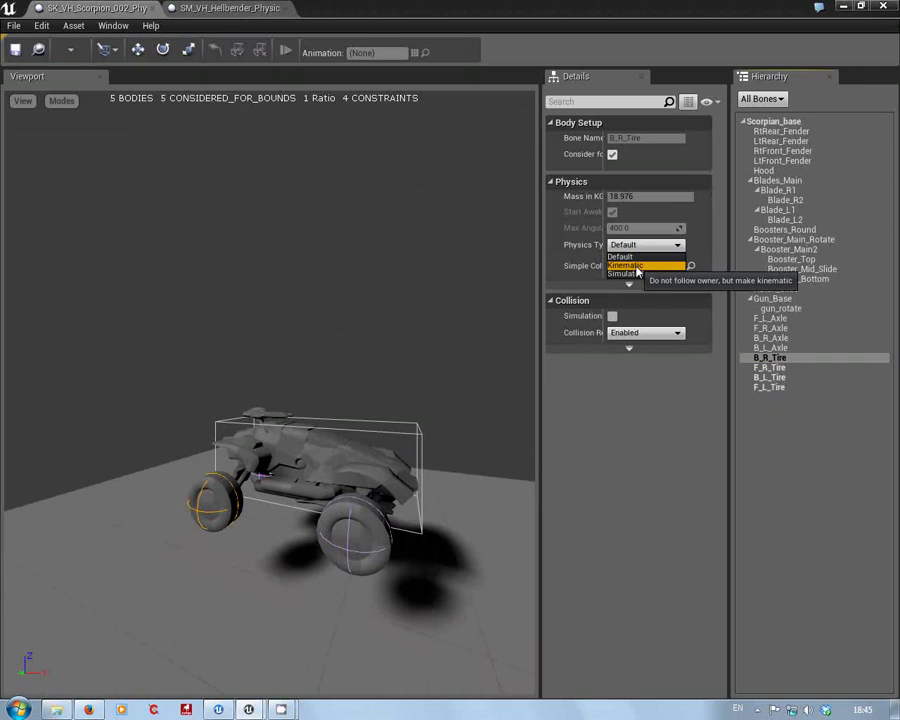
left_click(636, 266)
Set the physics type of the F_R_Tire, B_L_Tire and F_L_Tire bodies to Kinematic
left_click(764, 368)
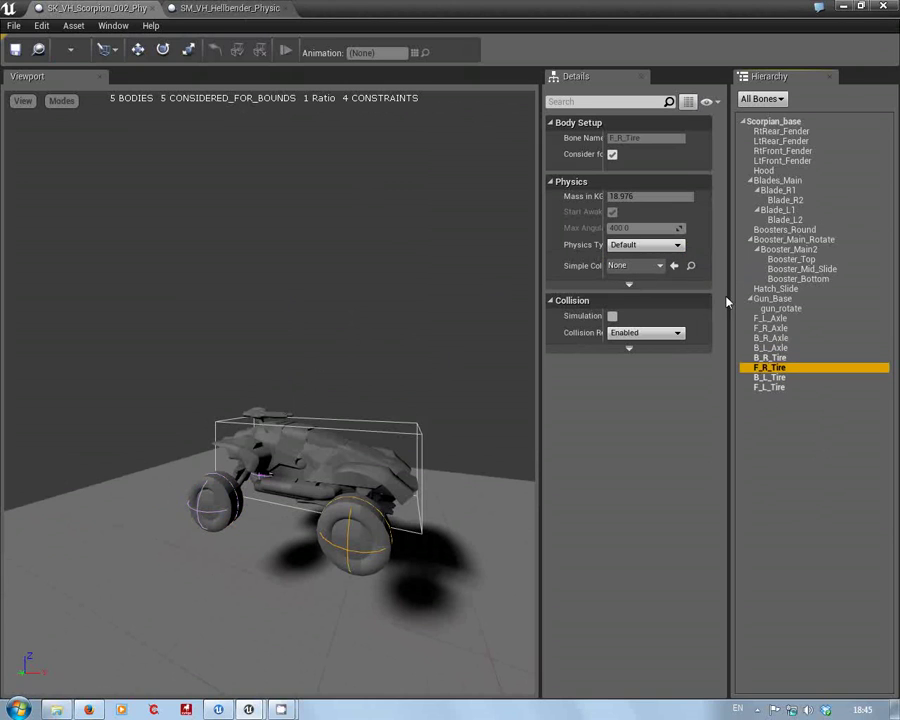
left_click(660, 248)
left_click(640, 265)
left_click(771, 378)
left_click(648, 245)
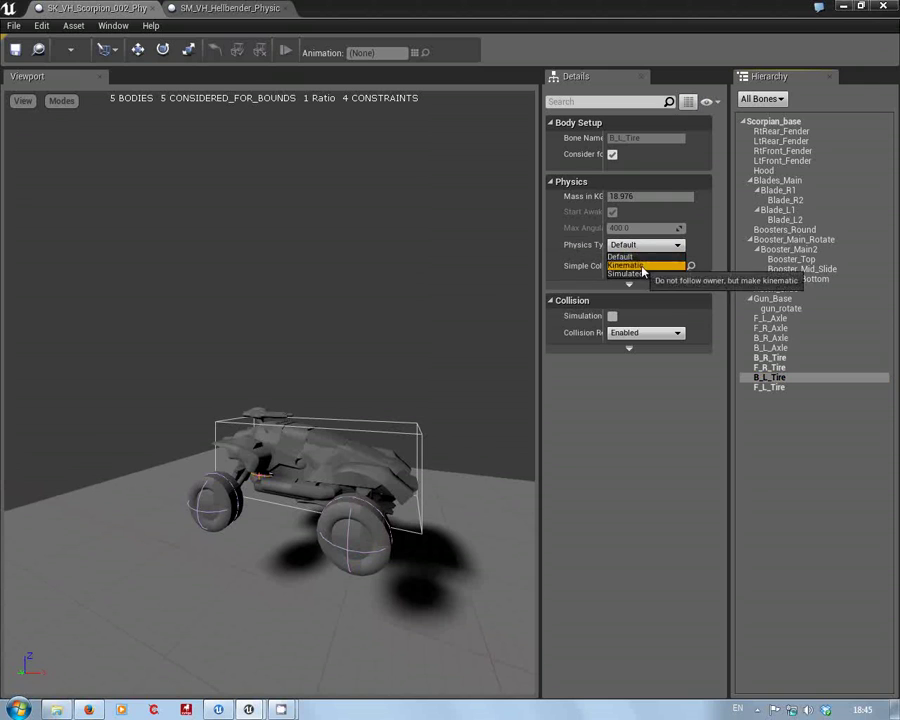
left_click(643, 267)
left_click(772, 387)
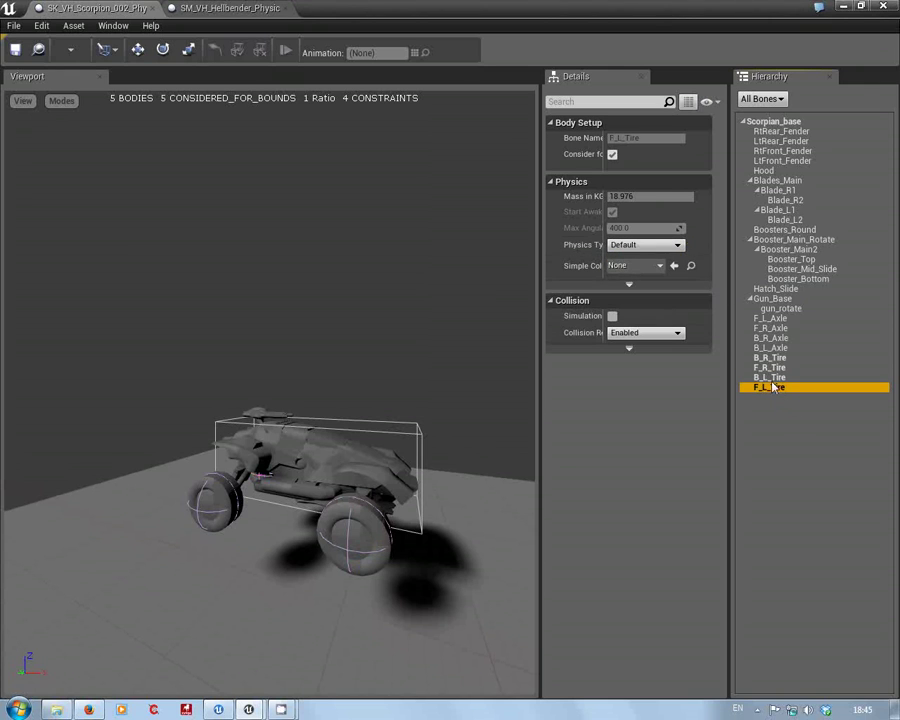
left_click(648, 245)
left_click(643, 267)
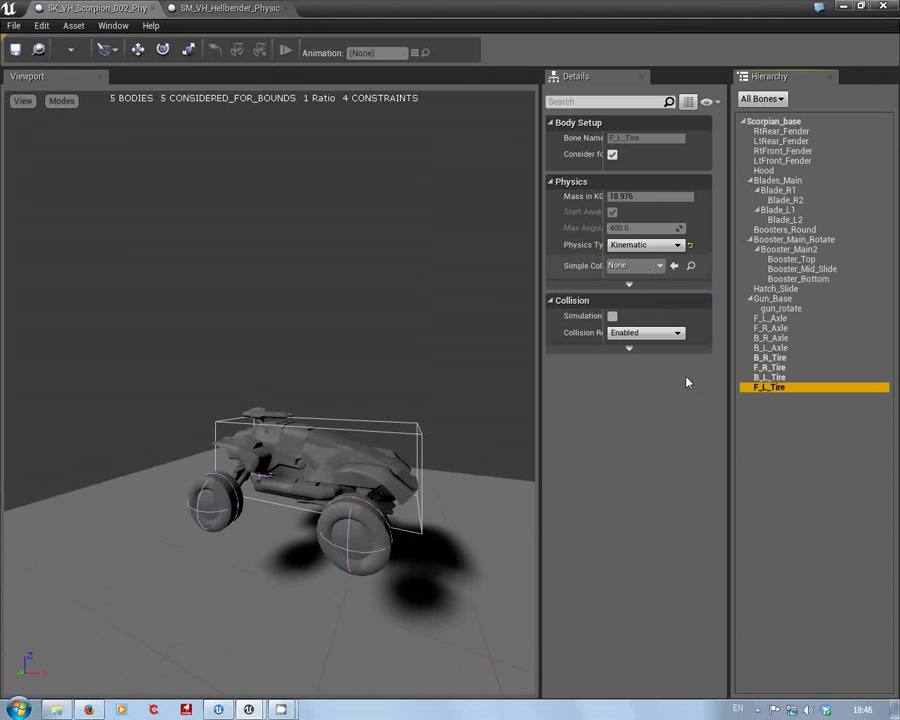
Clear the bone selection, run a short physics simulation of the Scorpion and stop it
left_click(771, 425)
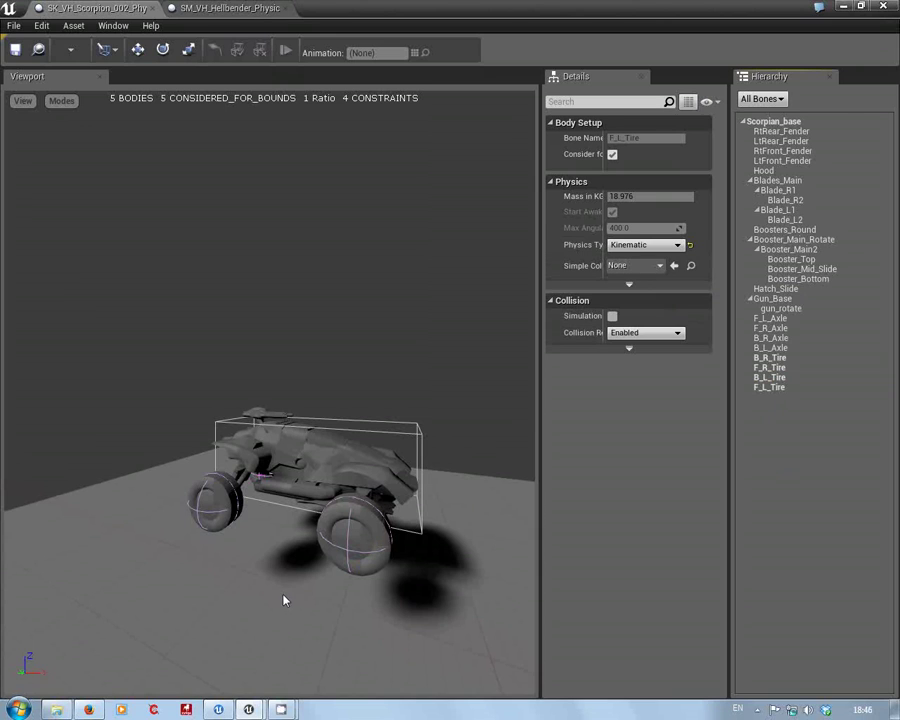
key("alt+s")
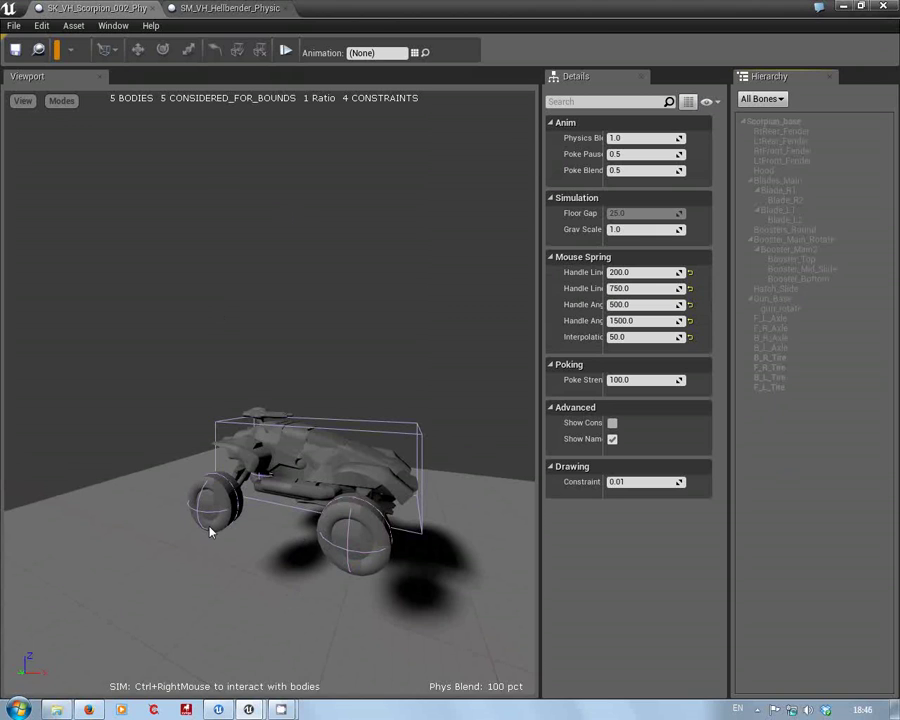
key("s")
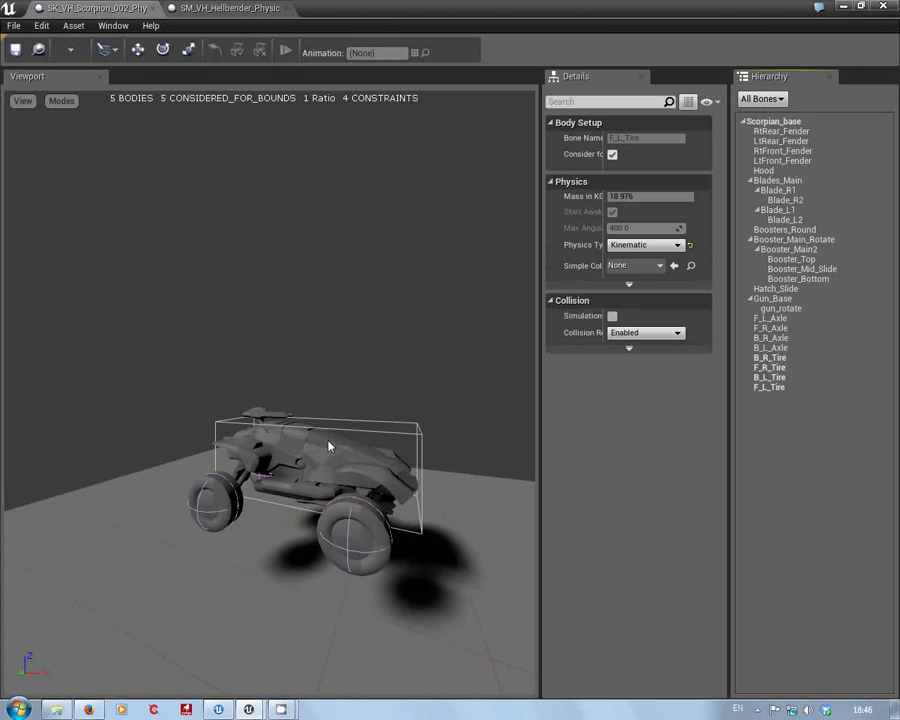
Switch to the SM_VH_Hellbender physics asset and inspect its chassis and tire bodies from the side
left_click(238, 10)
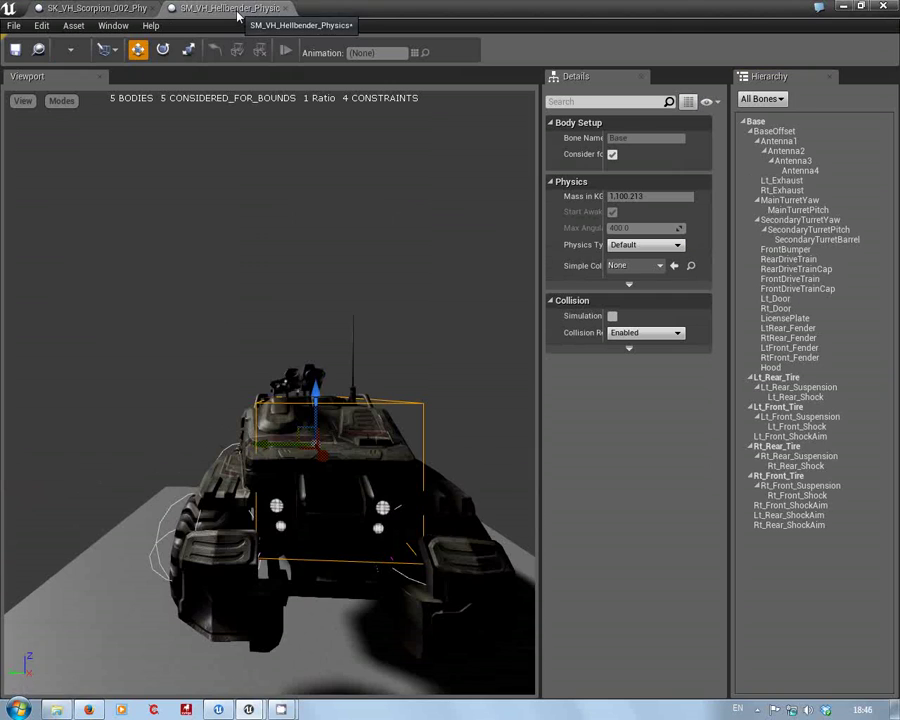
left_click_drag(189, 341, 220, 425)
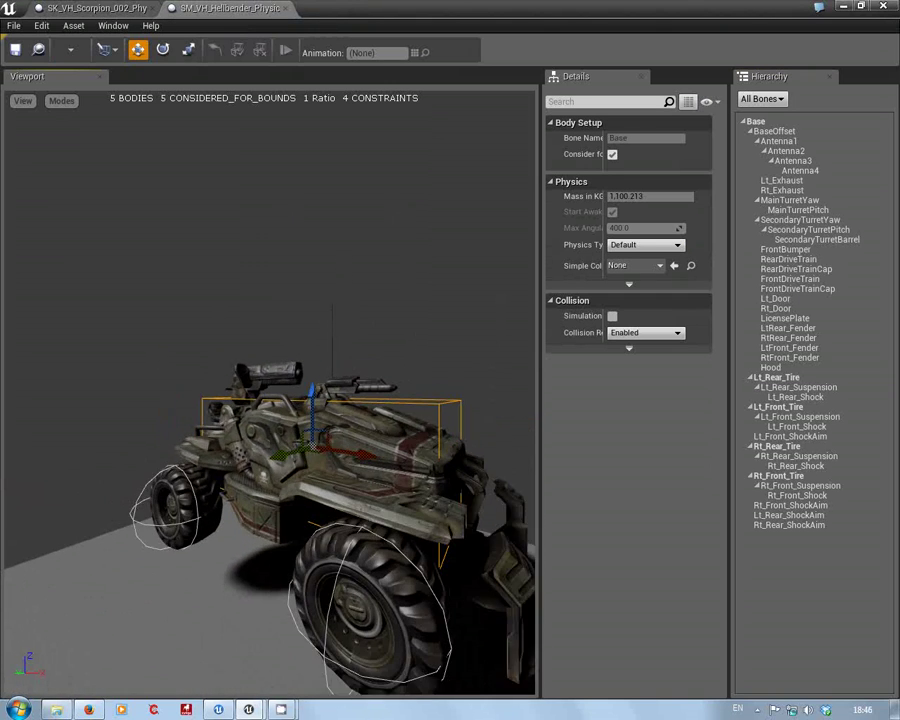
left_click_drag(65, 404, 194, 427)
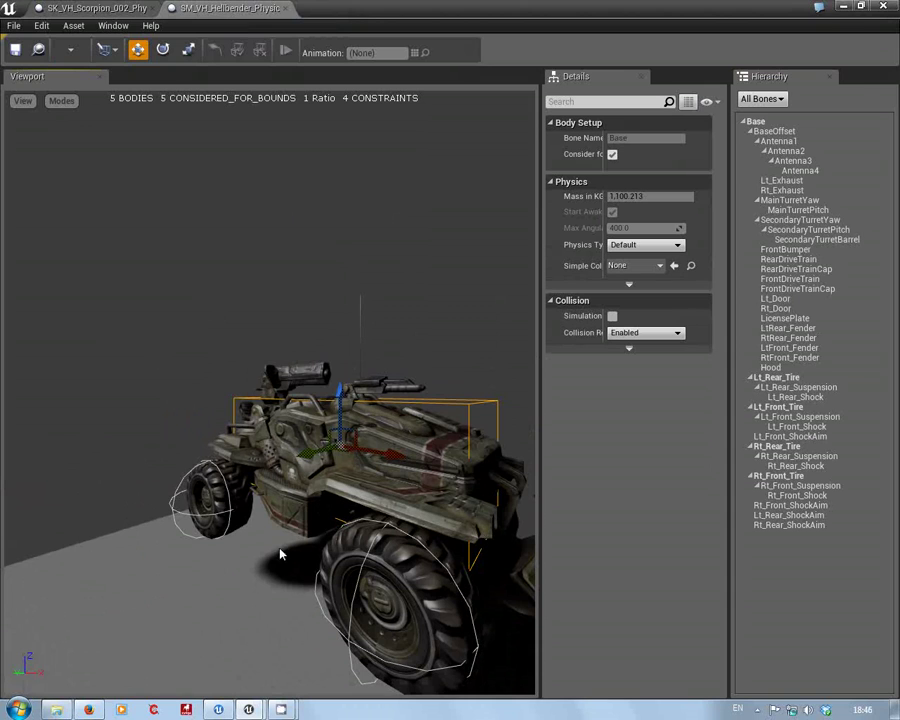
mouse_move(277, 547)
left_mouse_down()
mouse_move(290, 545)
mouse_move(290, 560)
left_mouse_up()
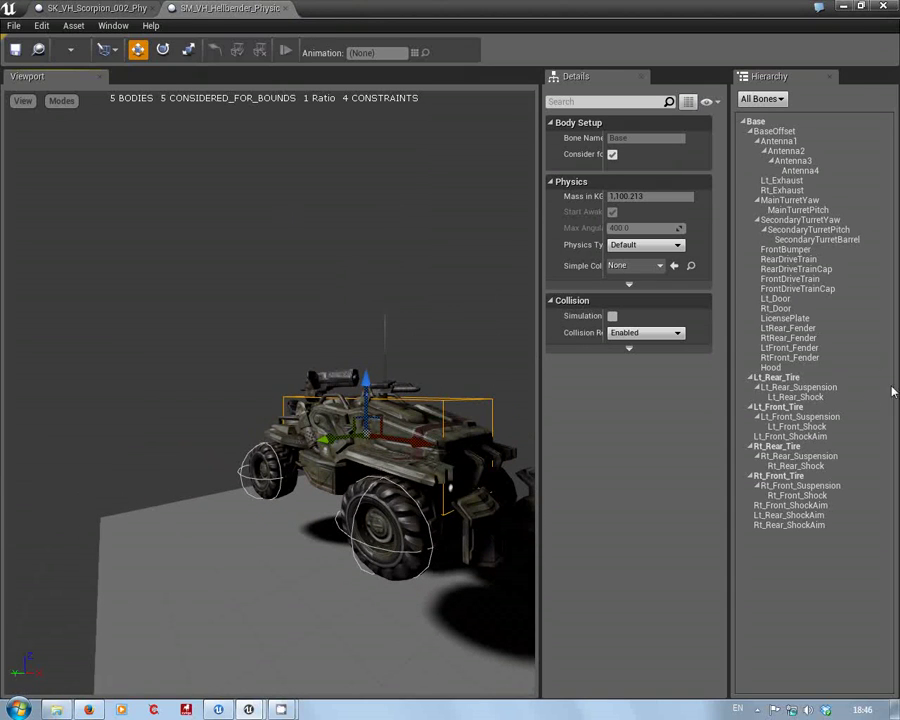
Set the physics type of the Hellbender's Rt_Front_Tire and Rt_Rear_Tire bodies to Default
left_click(792, 477)
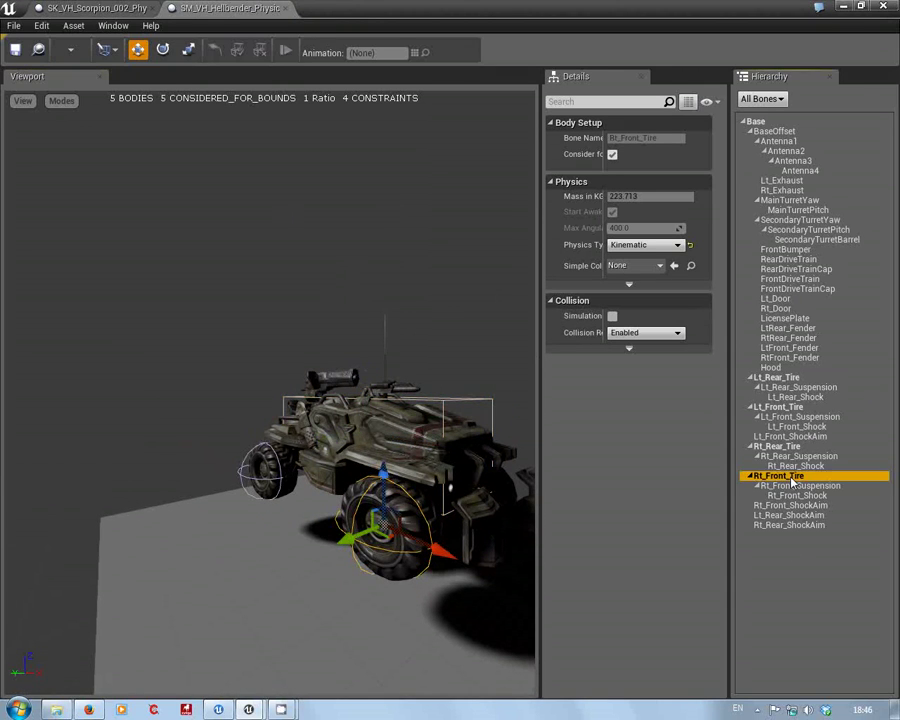
left_click(676, 245)
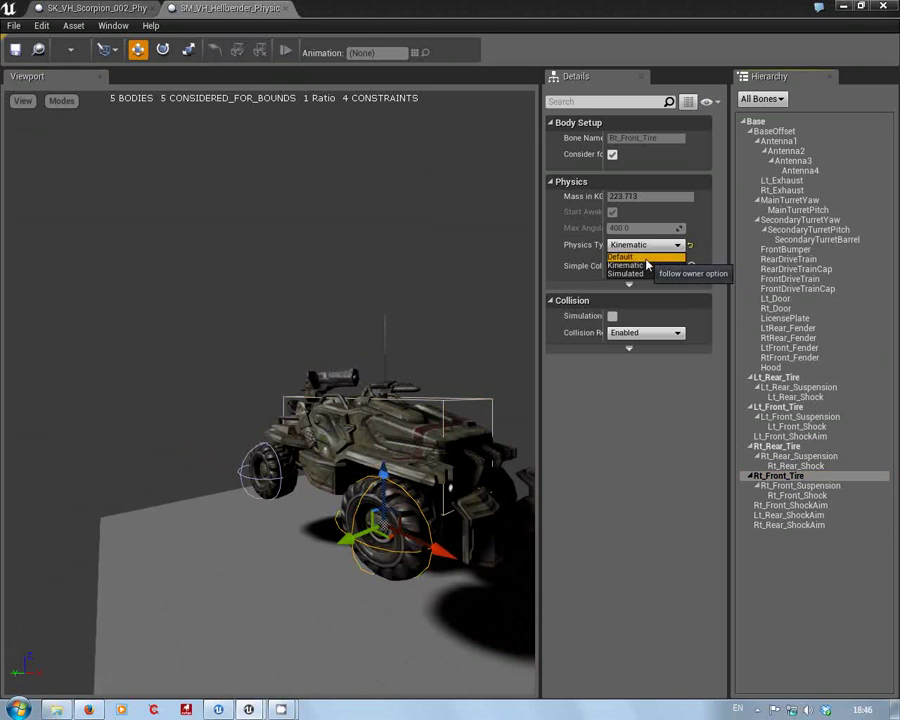
left_click(660, 255)
left_click(790, 446)
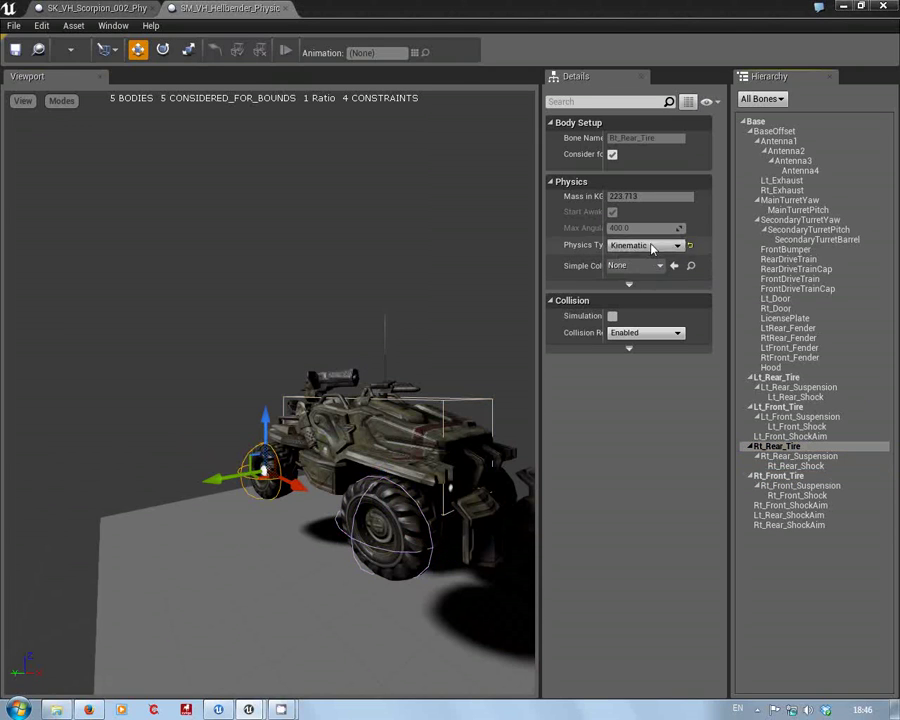
left_click(652, 245)
left_click(643, 257)
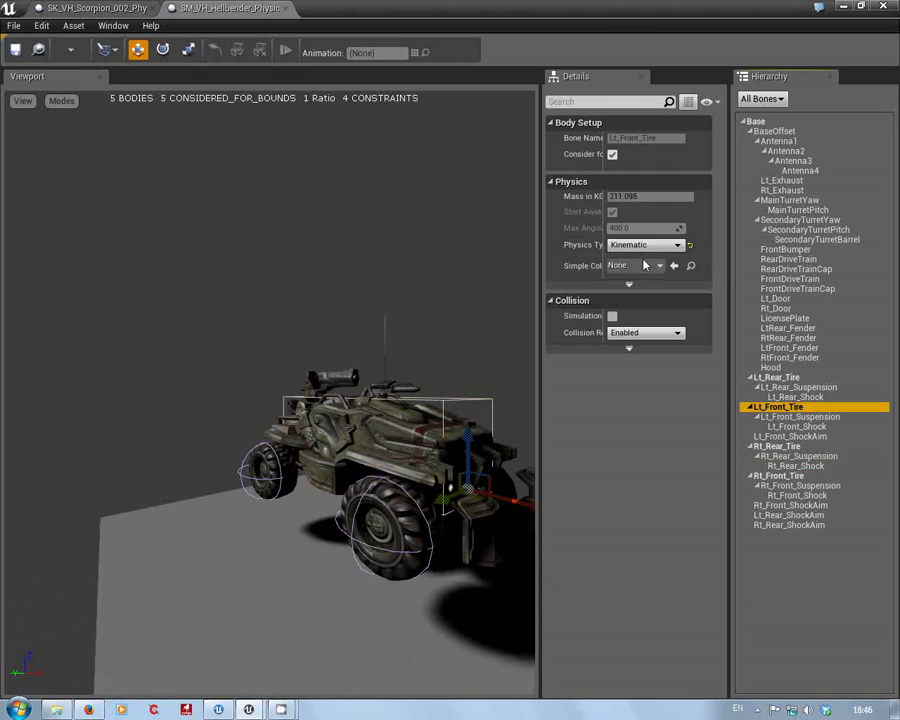
Set the physics type of the Hellbender's Lt_Front_Tire and Lt_Rear_Tire bodies to Default
left_click(645, 245)
left_click(640, 255)
left_click(780, 377)
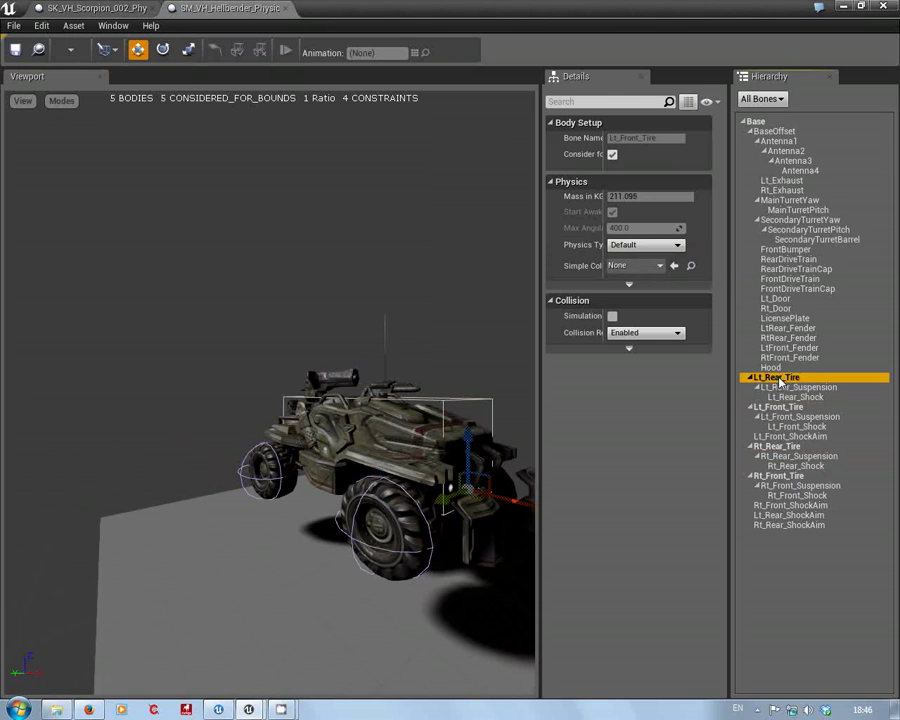
left_click(645, 245)
left_click(637, 259)
left_click_drag(370, 583, 420, 595)
left_click_drag(420, 515, 408, 480)
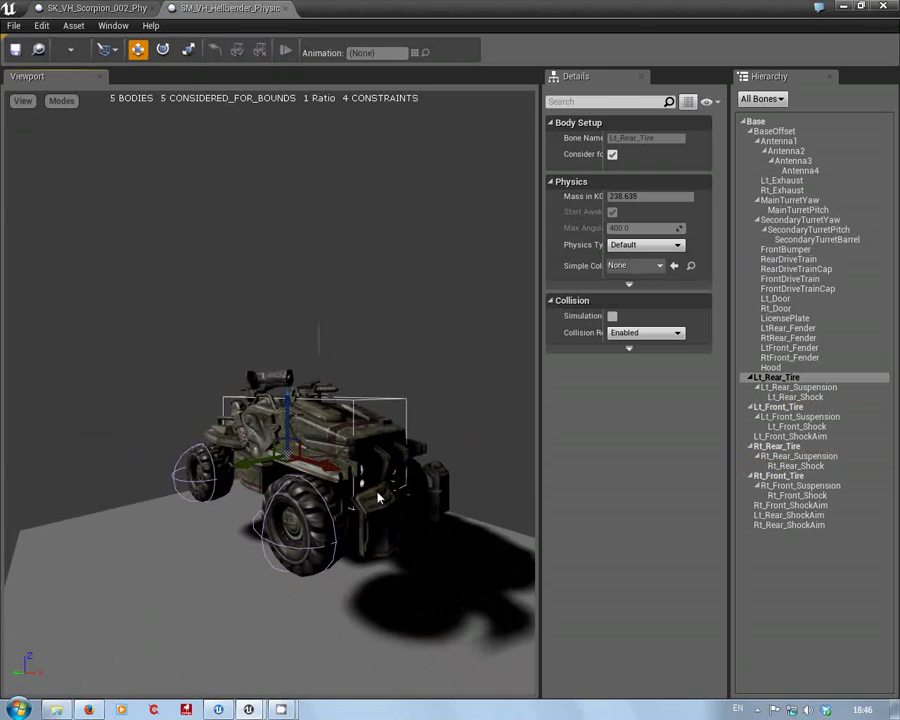
left_click(756, 122)
right_click(757, 125)
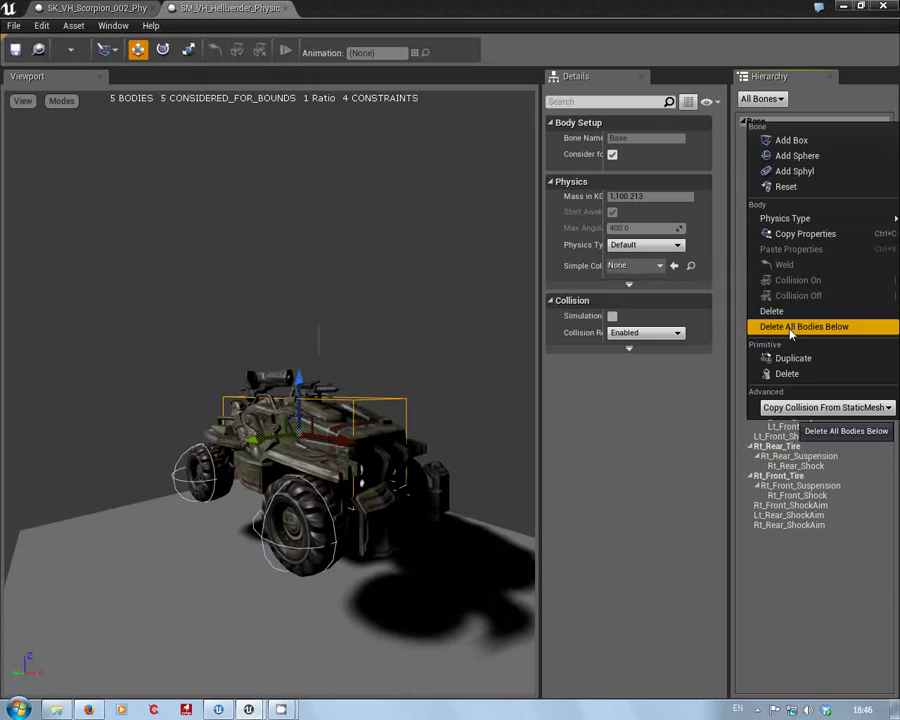
Clear the selection and simulate the Hellbender with its tire bodies on the Default physics type, then stop the simulation
left_click(376, 600)
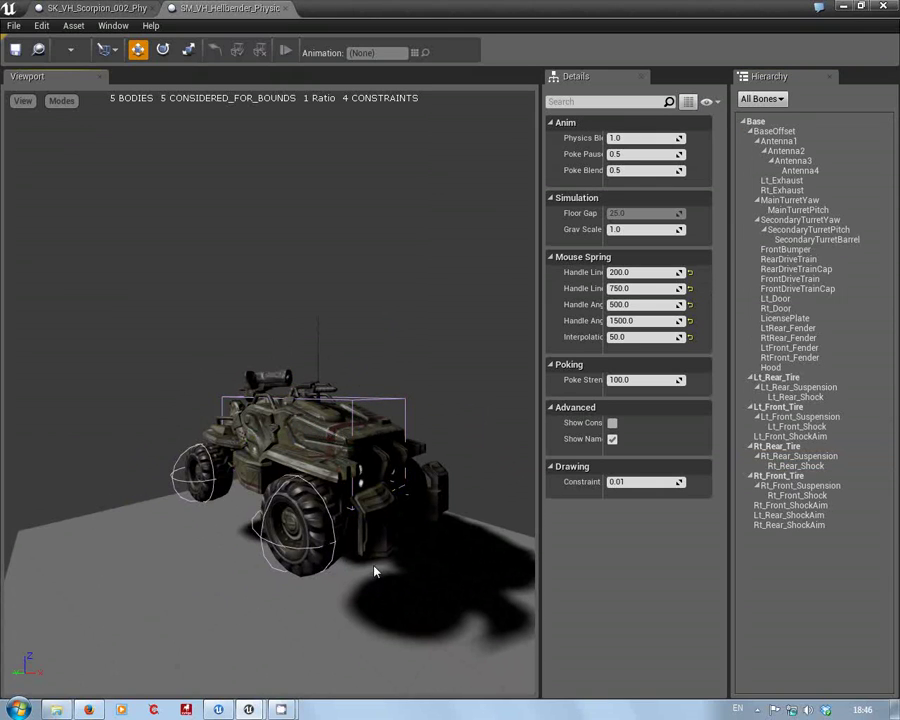
key("alt+s")
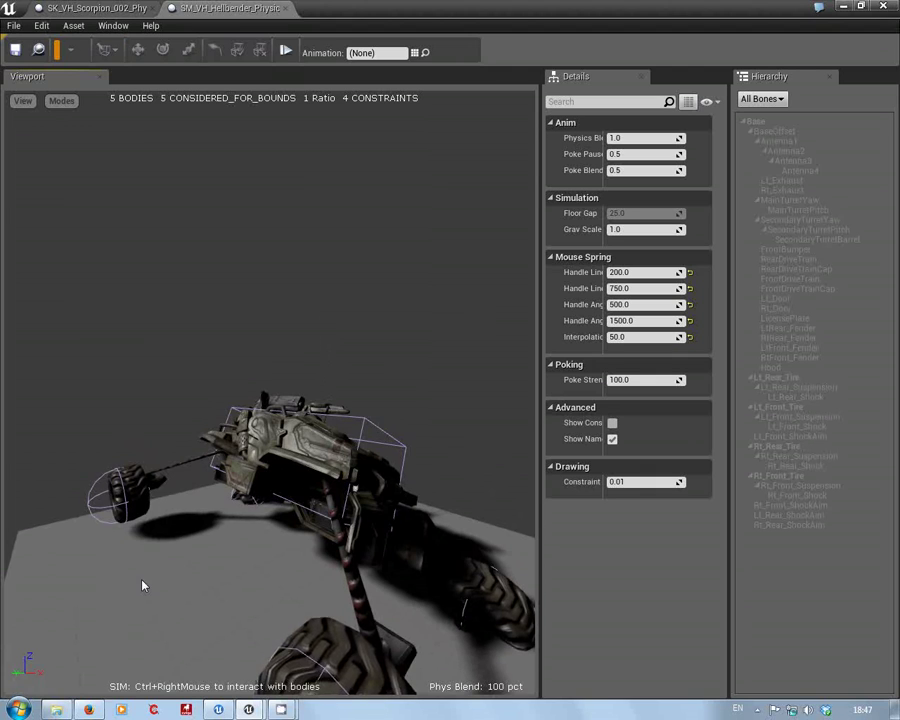
key("alt+s")
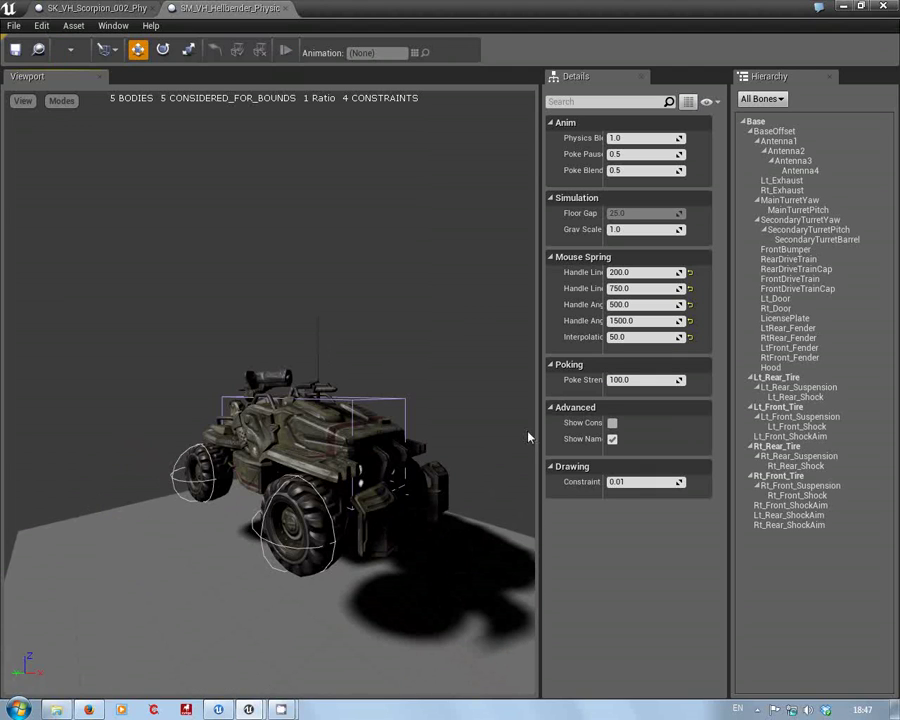
Set the physics type of the Hellbender's Lt_Rear_Tire and Lt_Front_Tire bodies to Kinematic
left_click(785, 377)
left_click(663, 245)
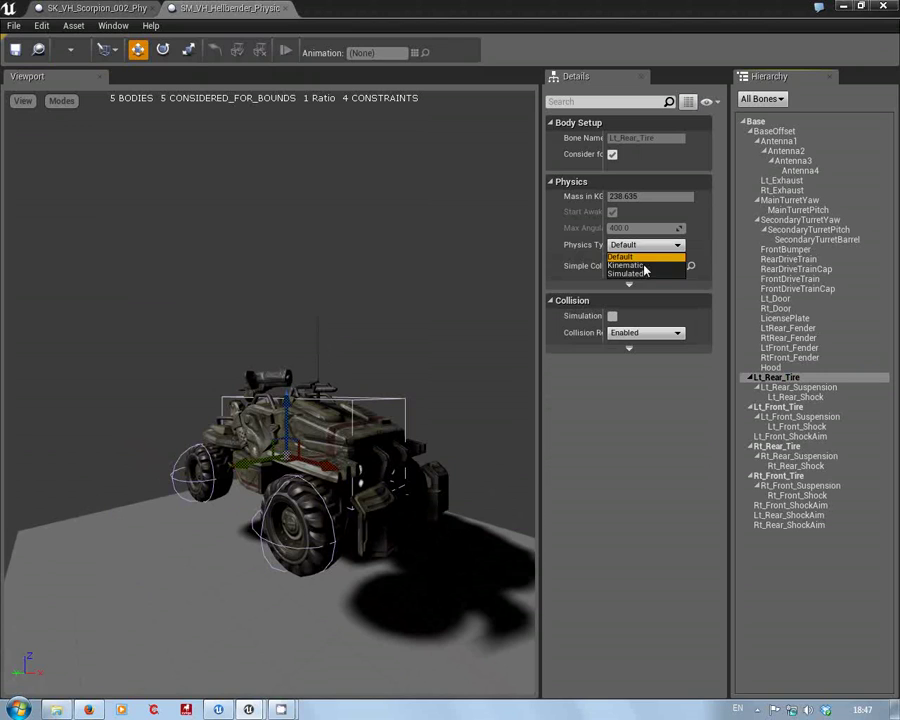
left_click(645, 263)
left_click(778, 407)
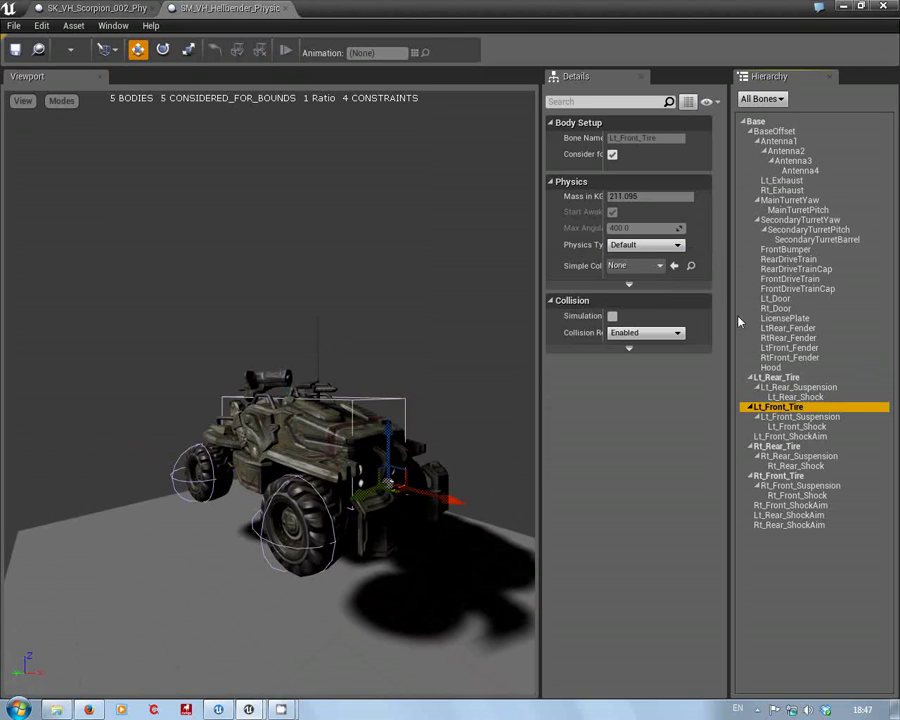
left_click(645, 245)
left_click(625, 265)
Set the physics type of the Hellbender's Rt_Rear_Tire and Rt_Front_Tire bodies to Kinematic
left_click(760, 446)
left_click(645, 245)
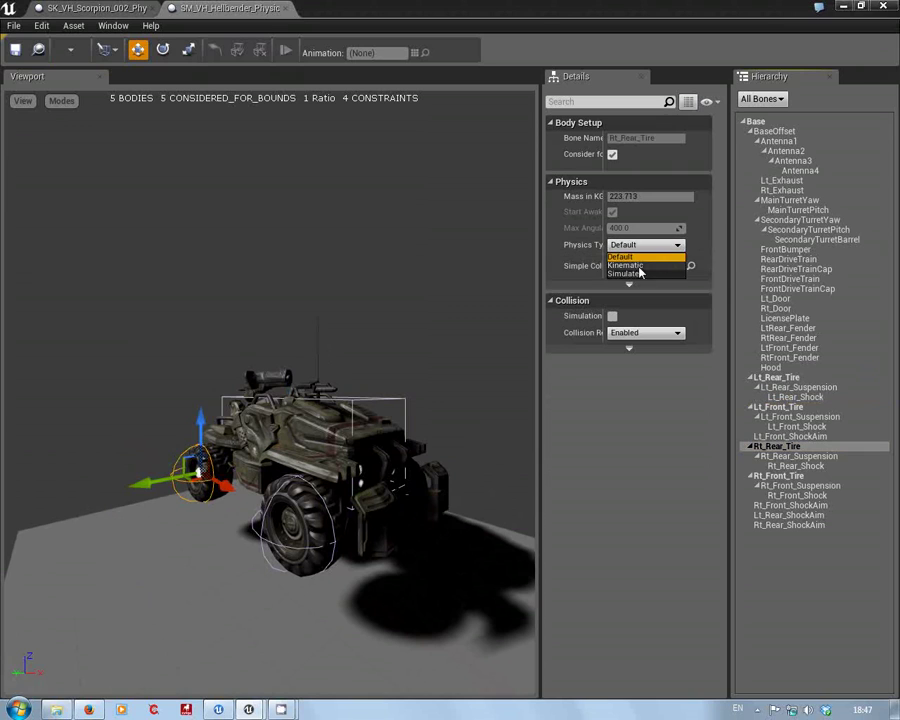
left_click(625, 266)
left_click(778, 476)
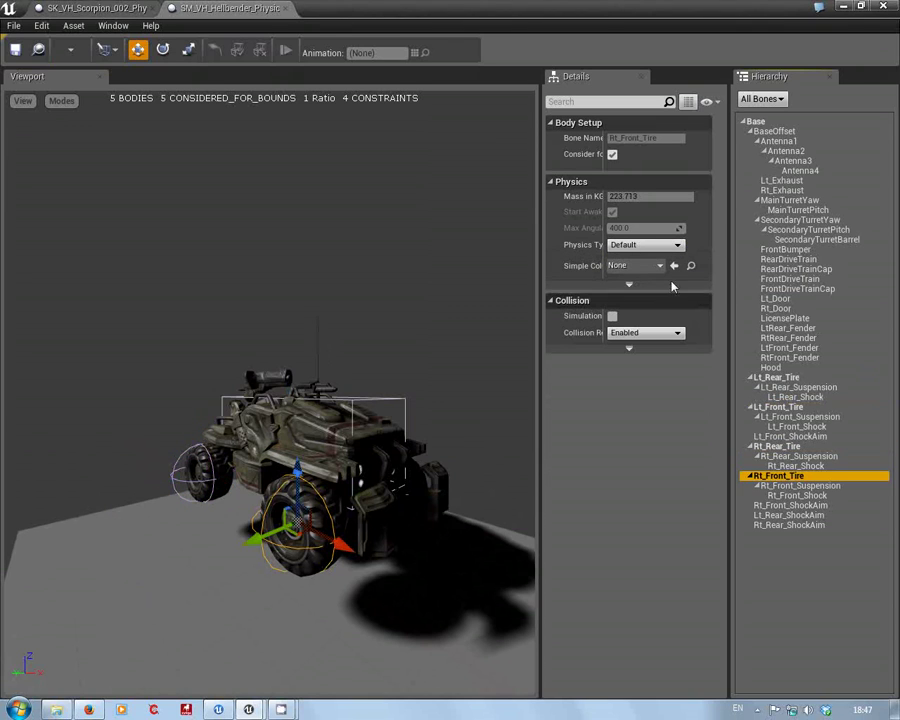
left_click(646, 246)
left_click(648, 265)
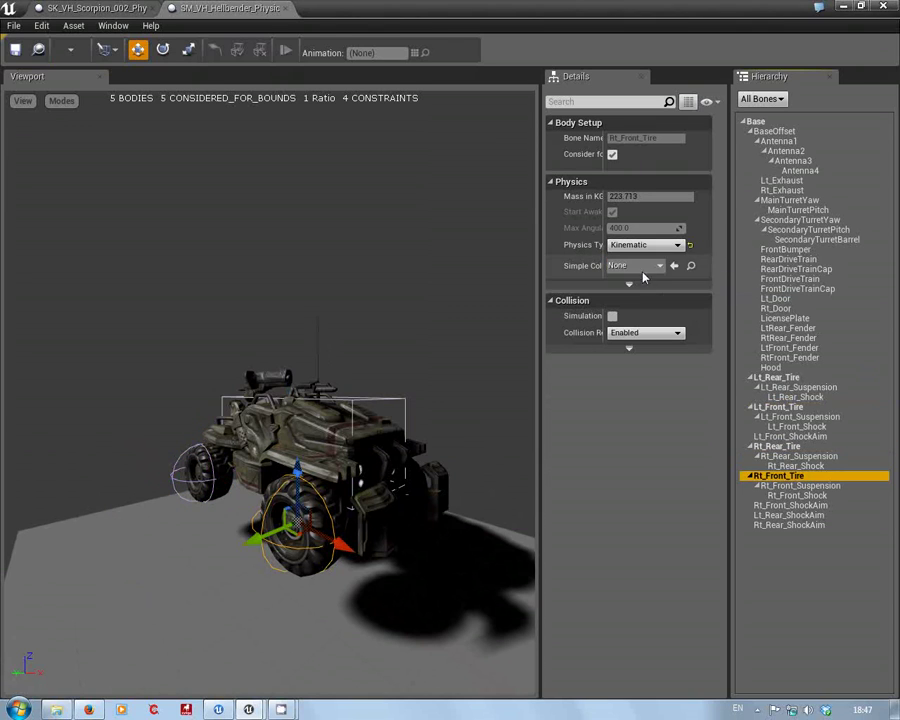
Clear the selection and simulate the Hellbender with all four tire bodies kinematic, then stop the simulation
left_click(418, 615)
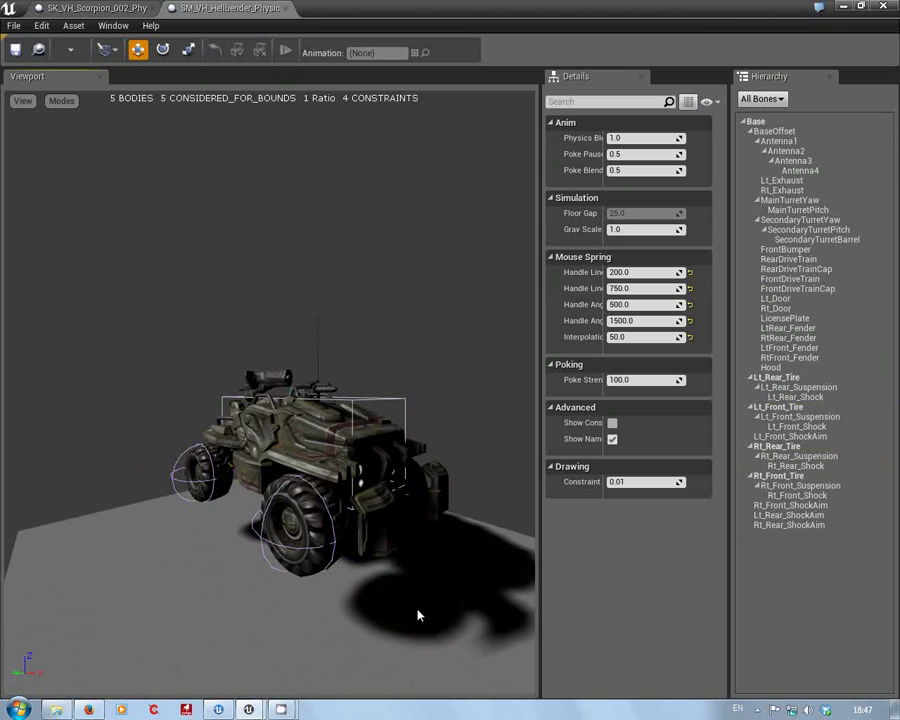
key("s")
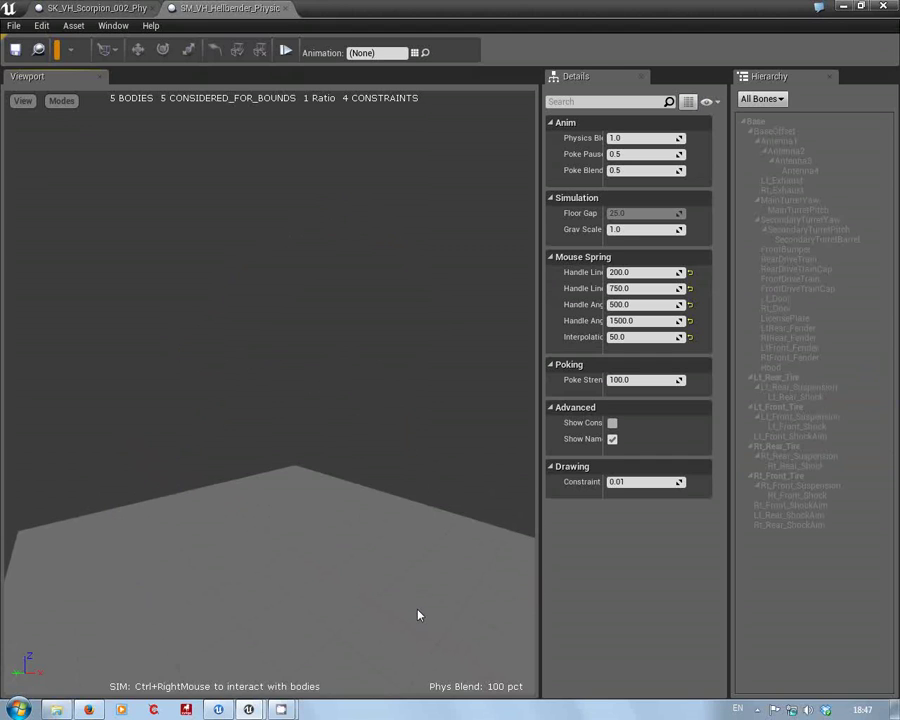
key("alt+s")
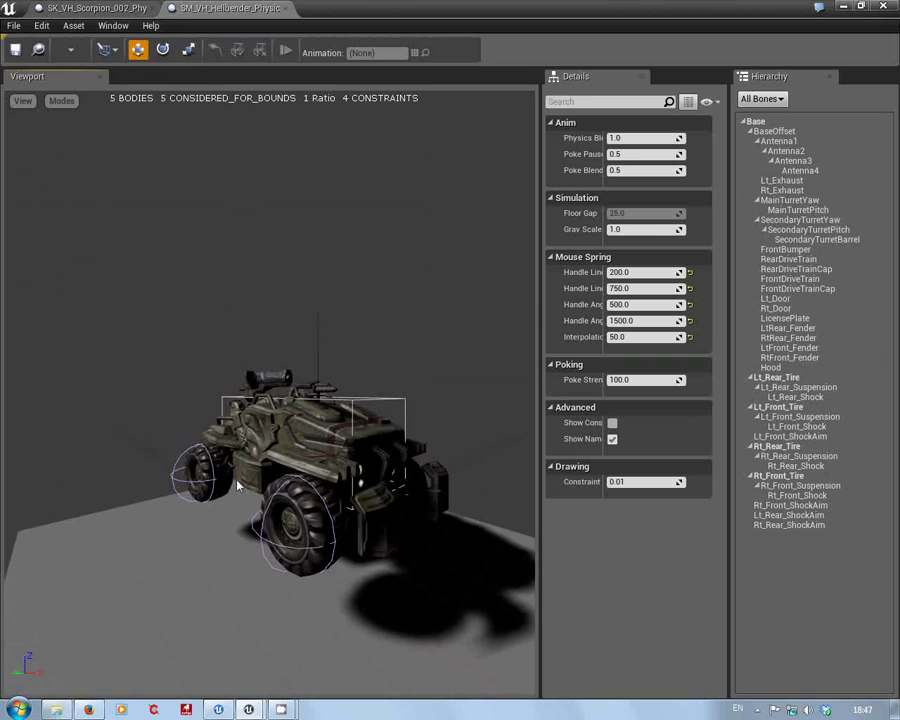
Examine the Hellbender's chassis box and tire spheres from the side to compare their placement with the mesh
left_click_drag(237, 483, 218, 415)
middle_click_drag(218, 415, 208, 501)
left_click_drag(226, 472, 226, 456)
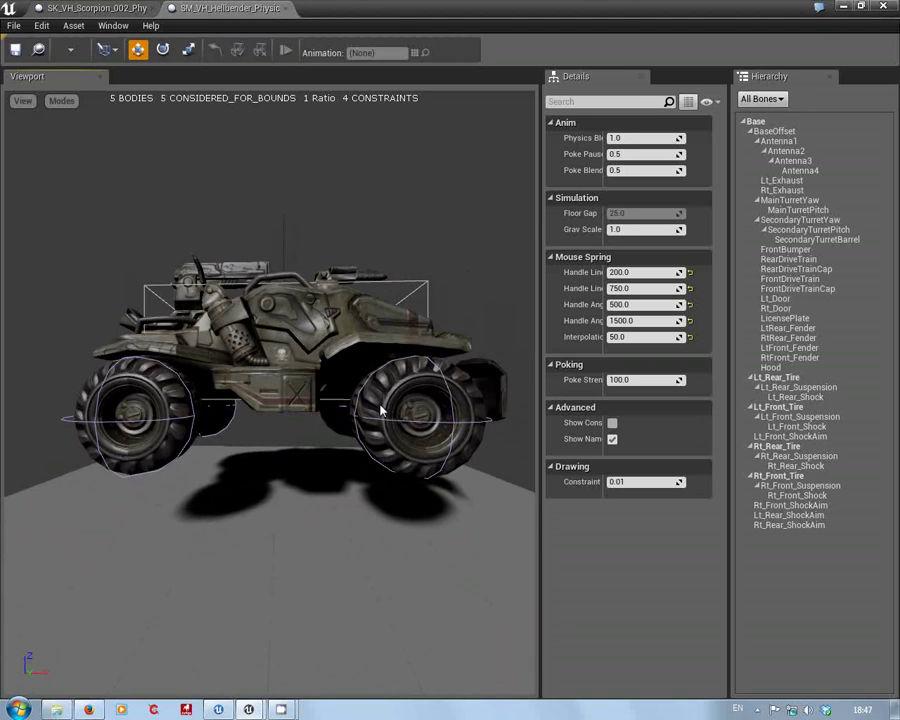
left_click_drag(378, 412, 384, 450)
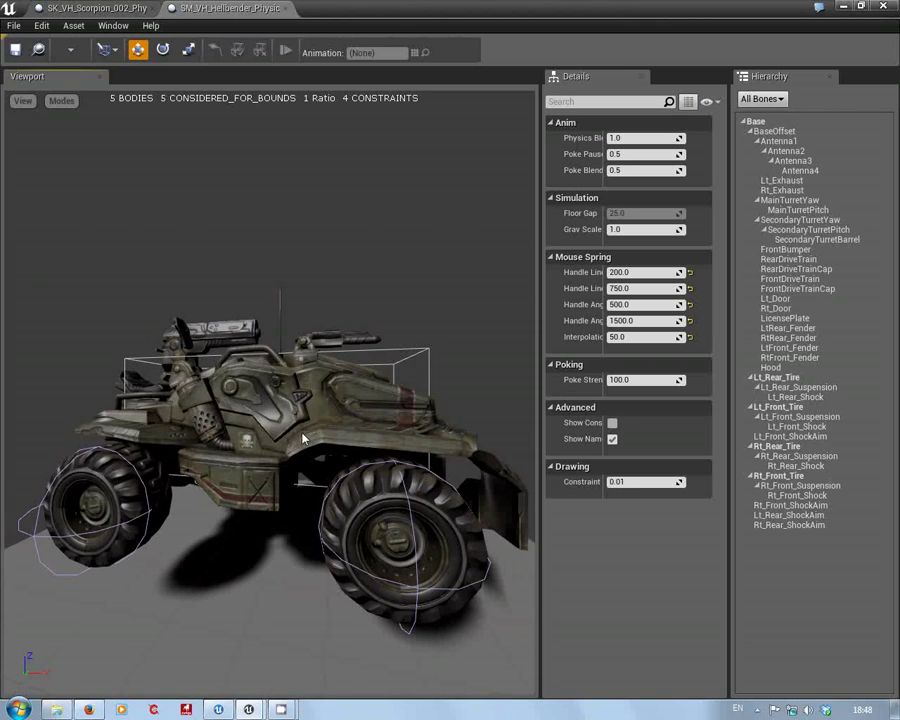
mouse_move(303, 439)
left_mouse_down()
mouse_move(304, 456)
mouse_move(302, 408)
mouse_move(300, 437)
left_mouse_up()
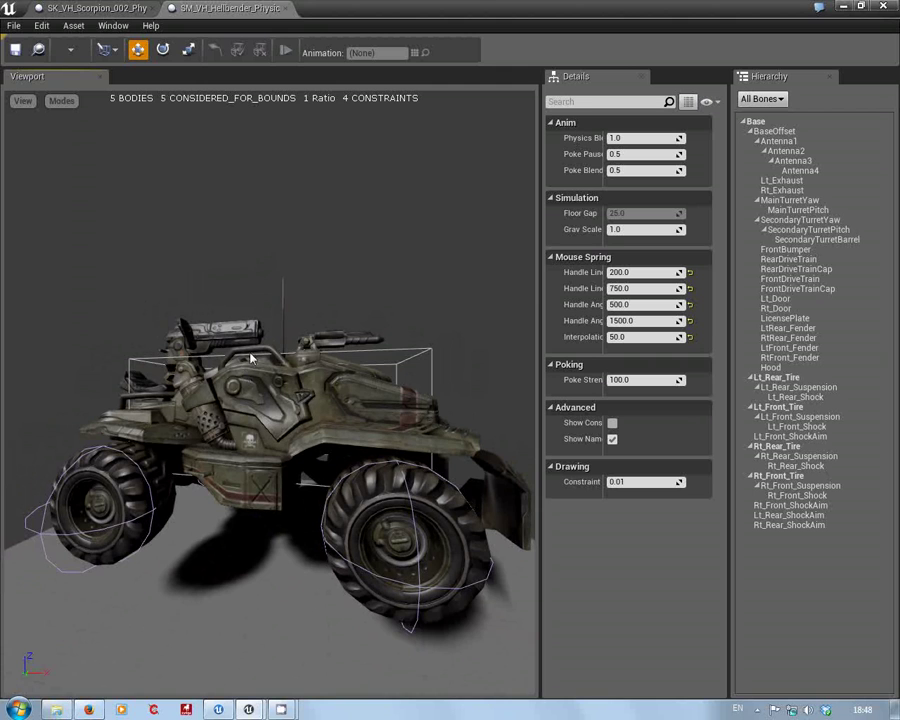
right_click_drag(188, 302, 186, 322)
left_click_drag(266, 477, 266, 433)
left_click_drag(250, 546, 244, 588)
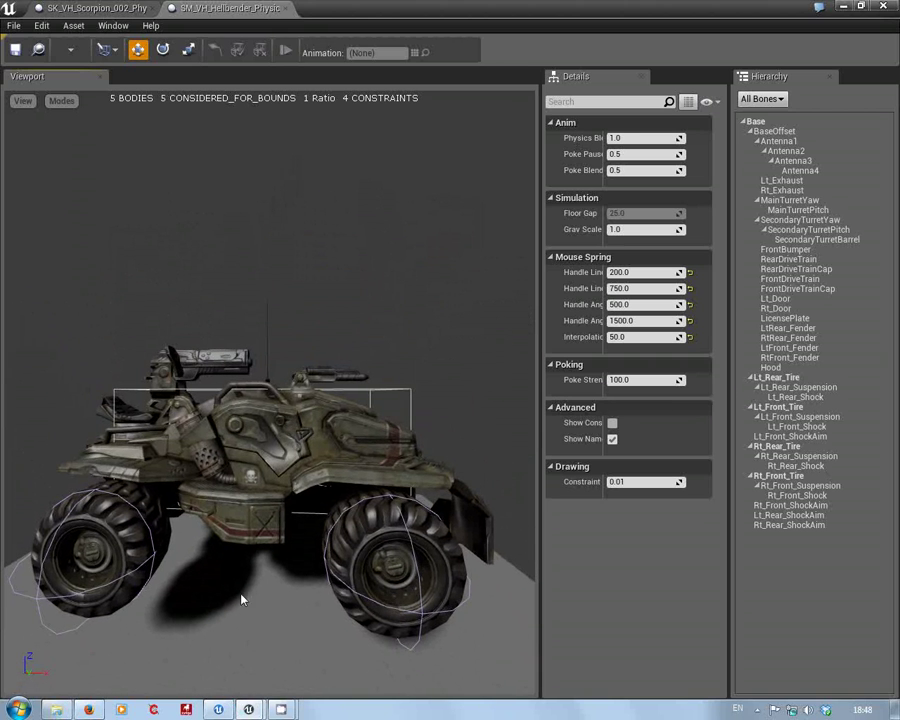
left_click_drag(246, 590, 256, 634)
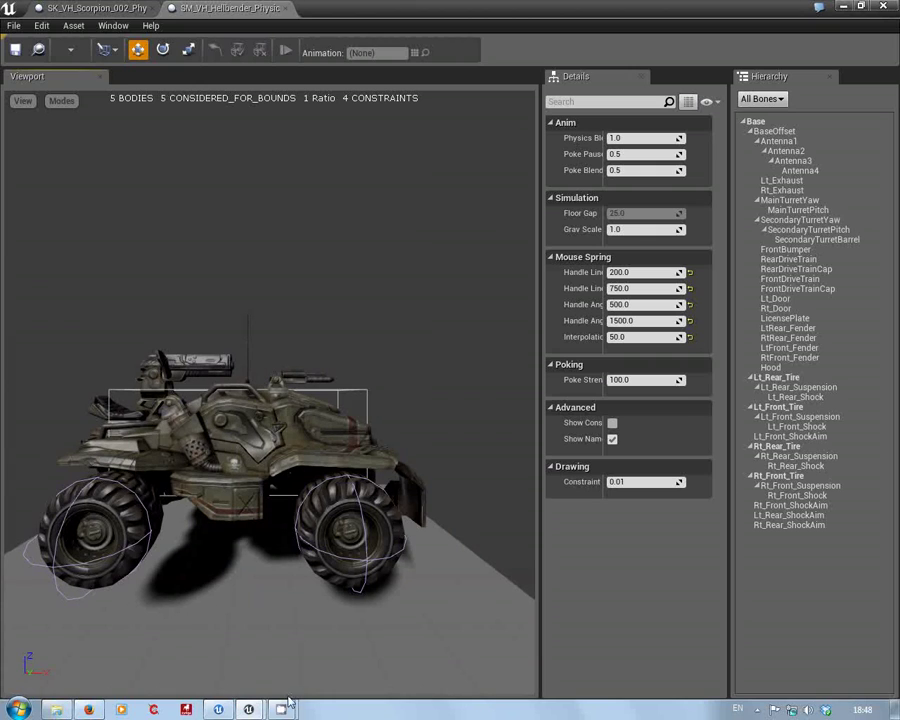
mouse_move(283, 709)
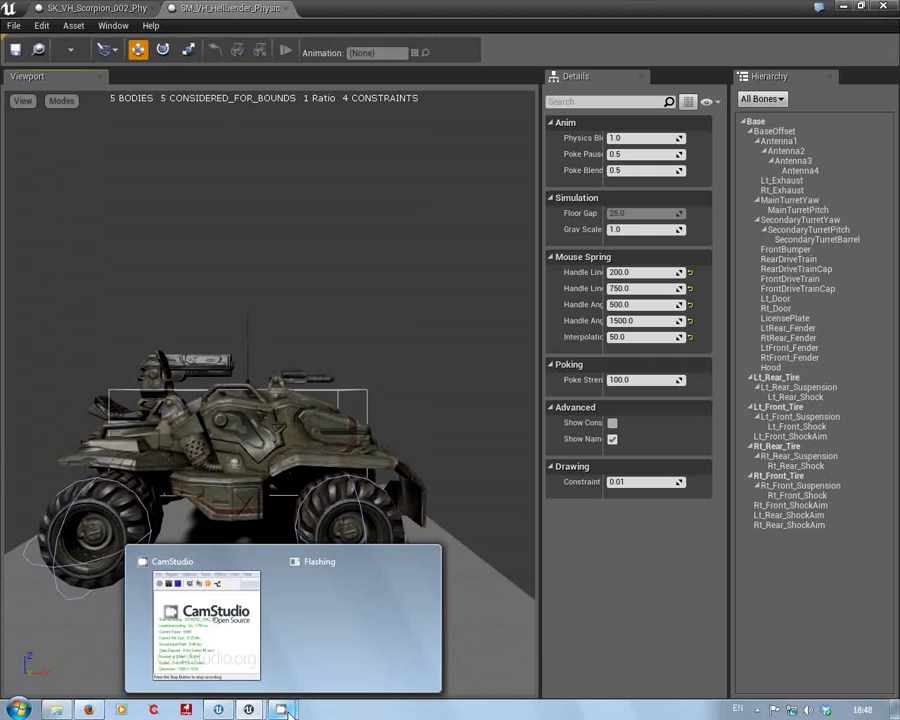